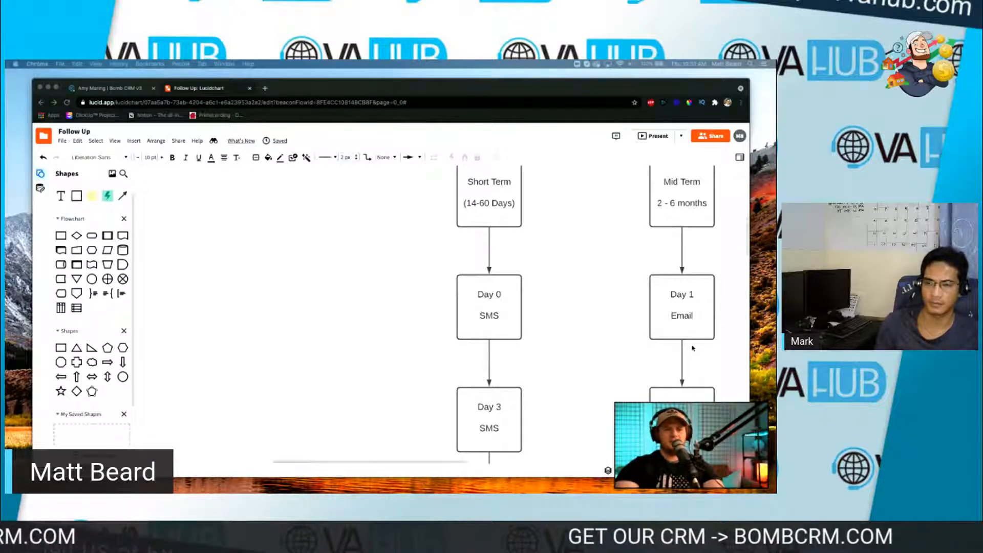
Examine the Short Term (14-60 Days) follow-up sequence from Day 0 through Day 56
scroll(692, 348, "up", 1)
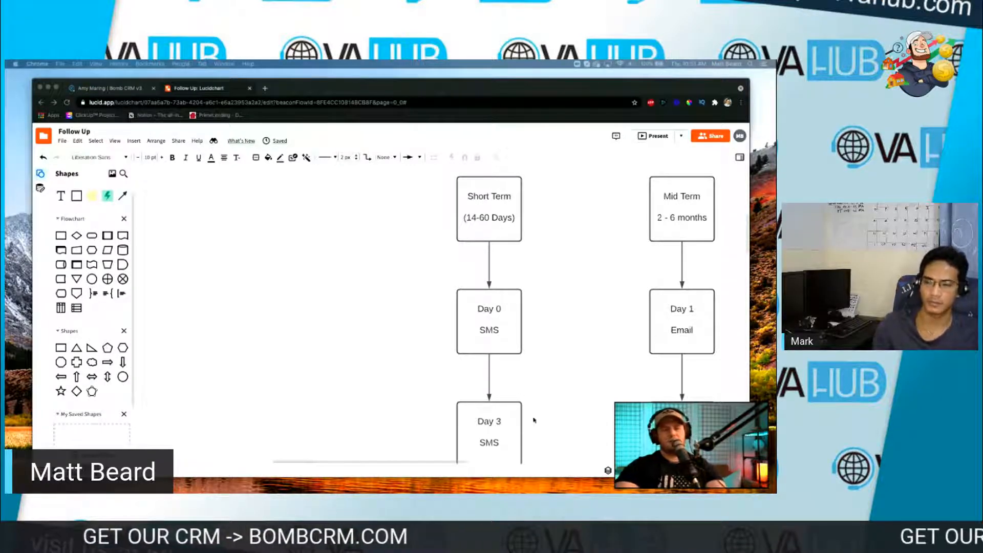
scroll(506, 391, "down", 10)
scroll(509, 399, "down", 5)
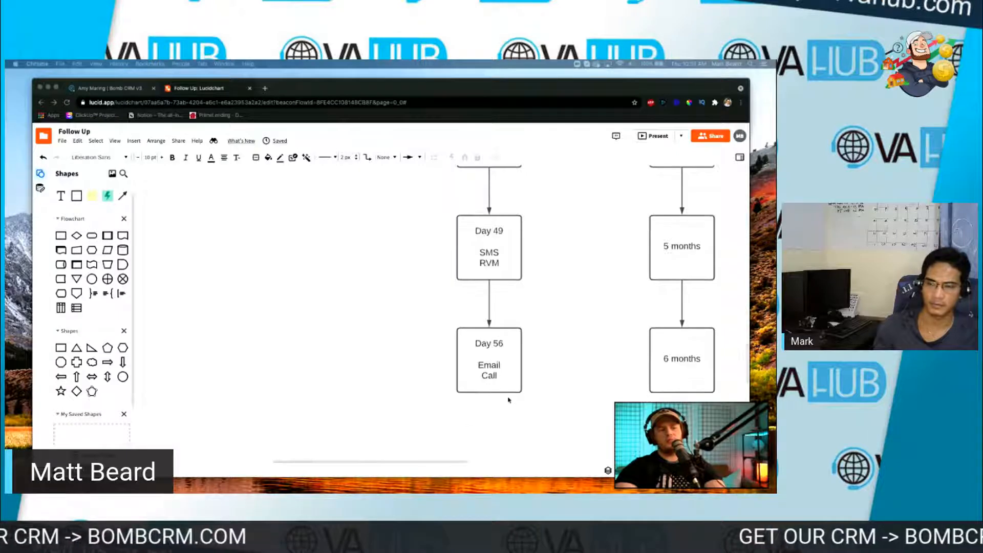
scroll(529, 357, "up", 10)
scroll(529, 357, "up", 10)
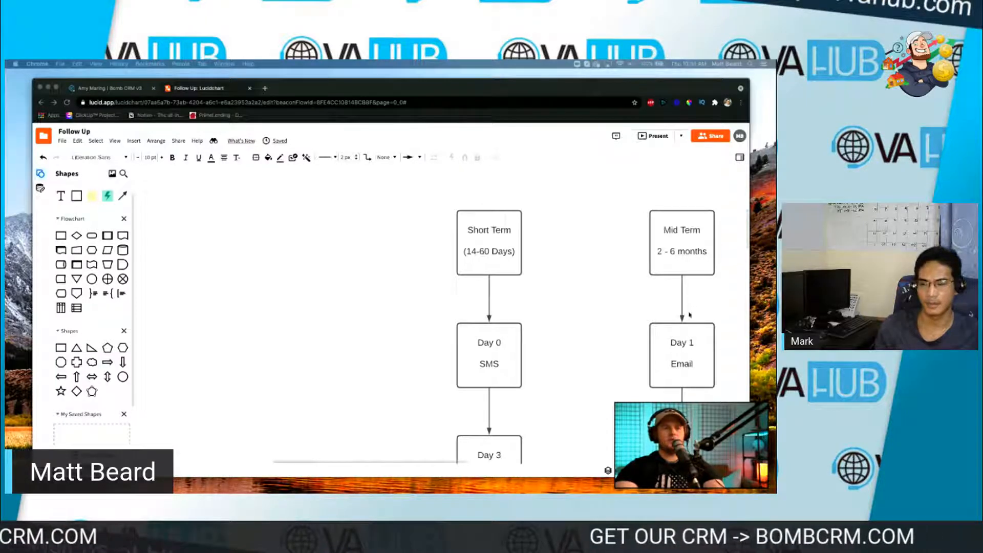
Examine the Mid Term (2 - 6 months) follow-up sequence in order, from Day 1 through 6 months
scroll(673, 354, "down", 3)
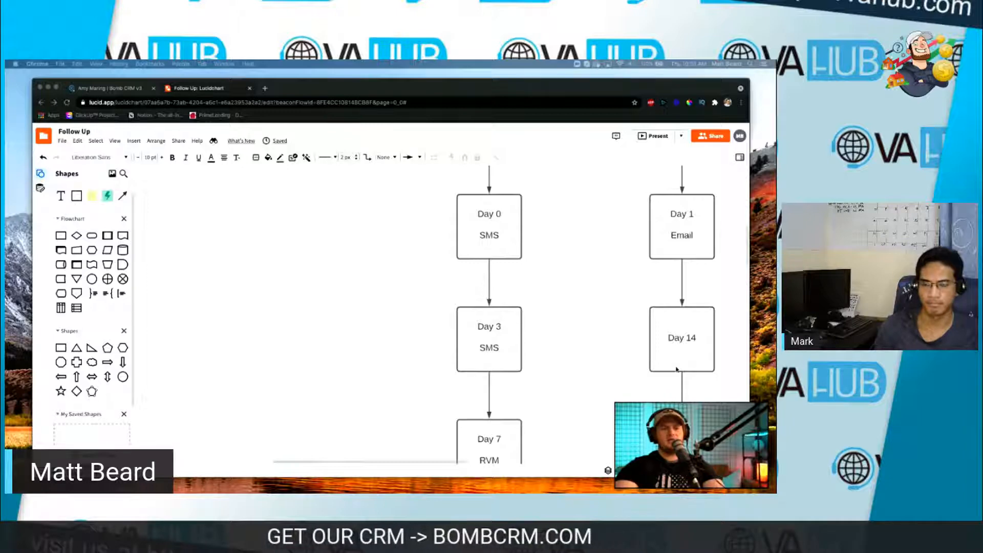
scroll(677, 369, "up", 3)
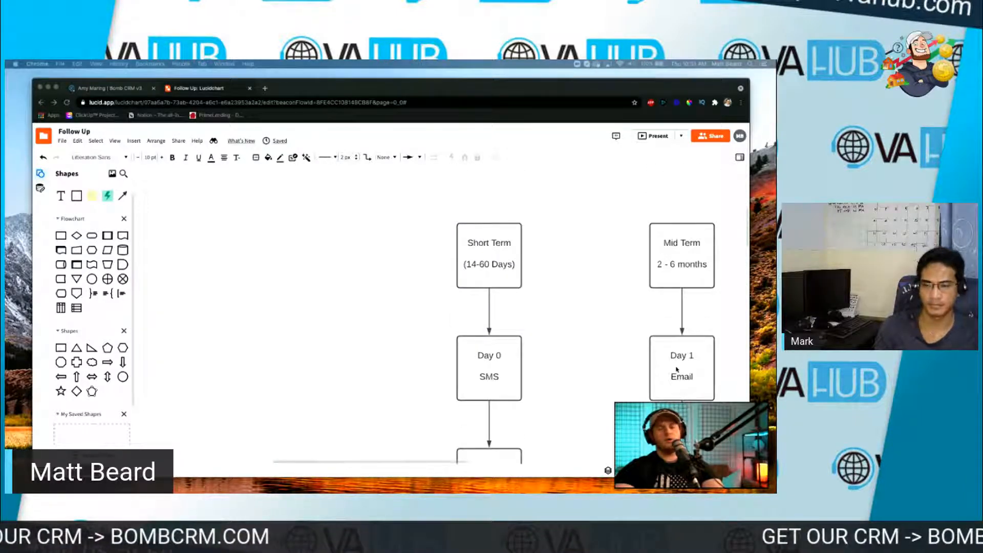
scroll(676, 369, "down", 1)
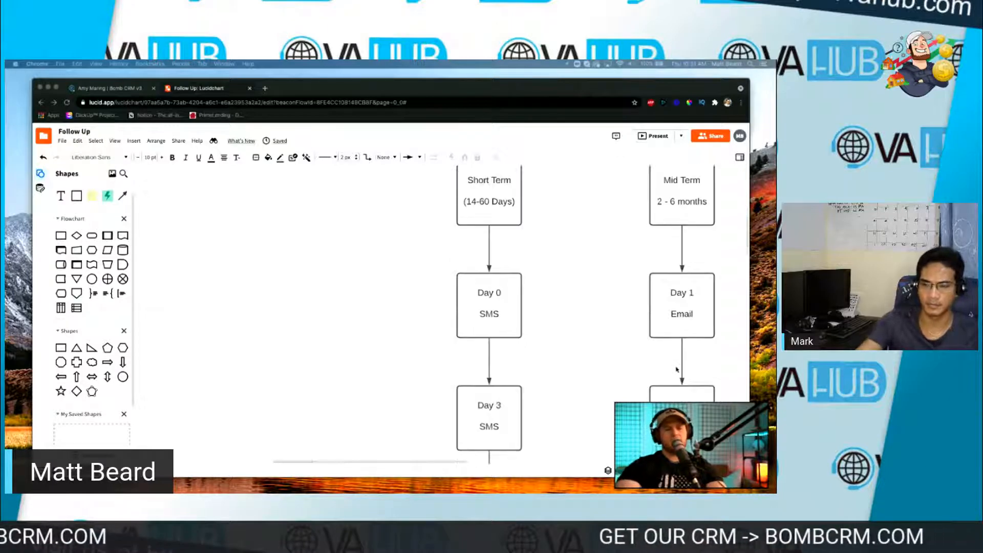
scroll(676, 369, "down", 2)
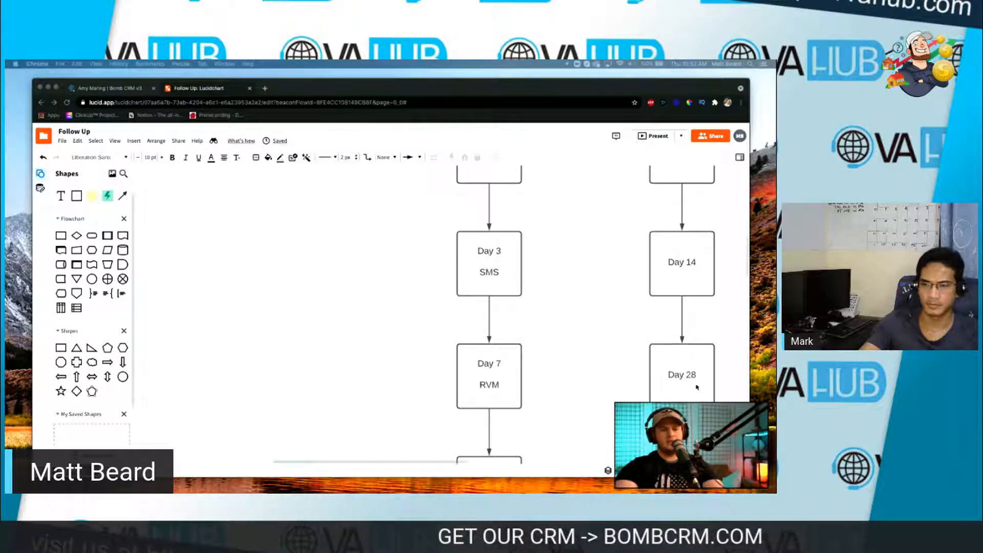
scroll(693, 386, "down", 2)
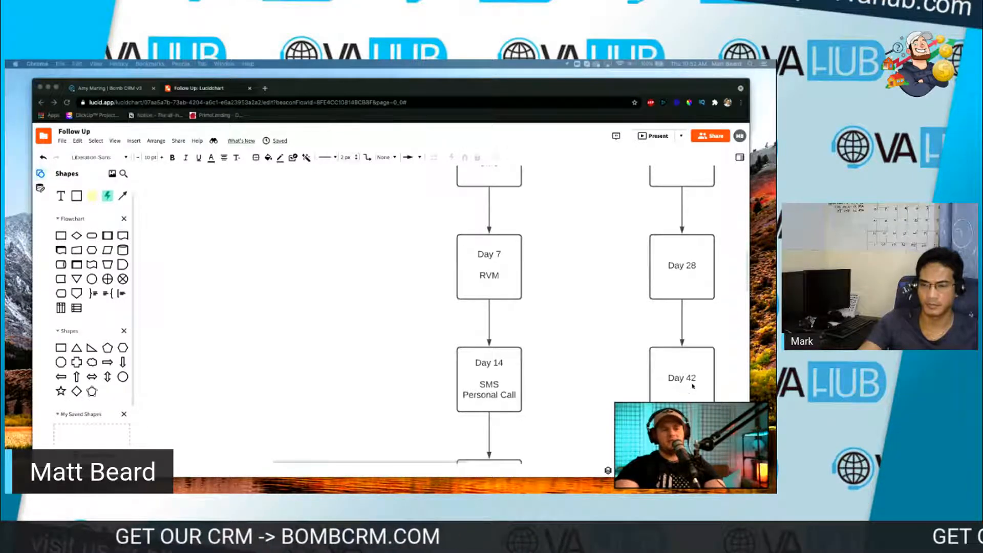
scroll(692, 386, "down", 2)
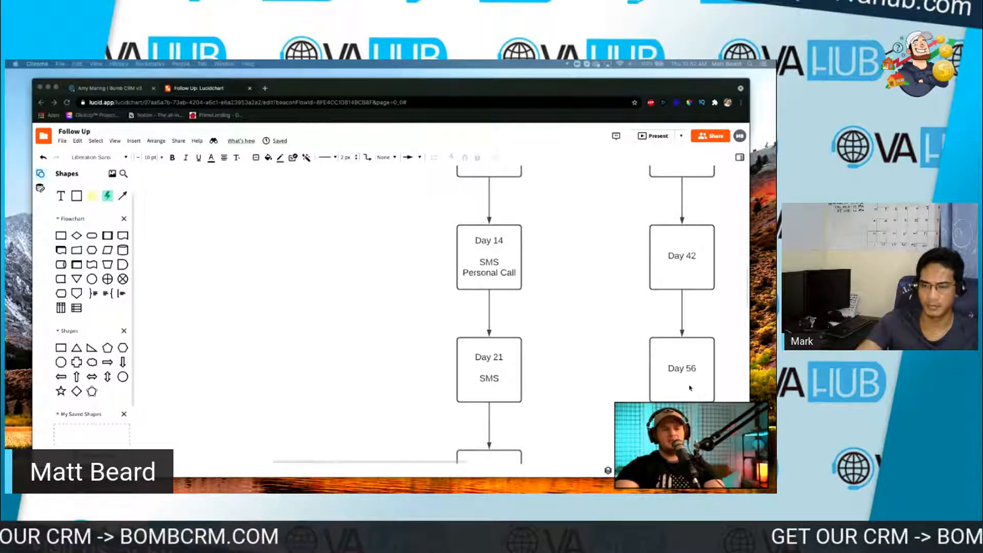
scroll(690, 387, "down", 2)
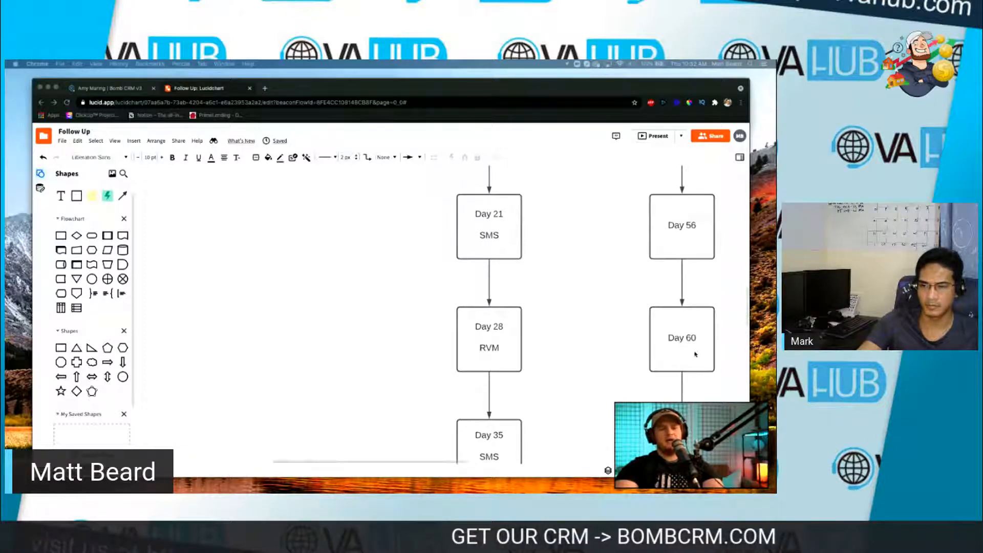
scroll(695, 343, "down", 1)
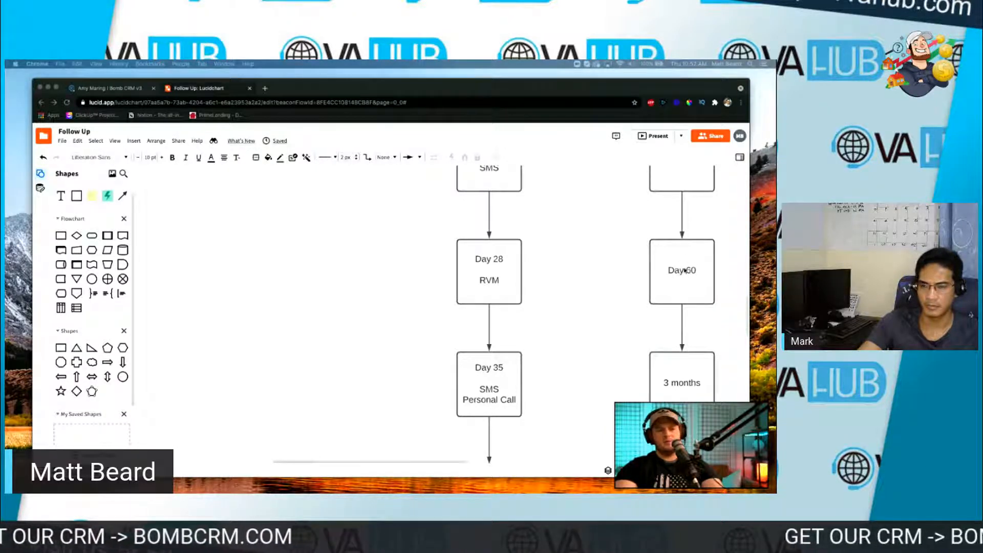
scroll(675, 325, "down", 2)
scroll(676, 393, "down", 4)
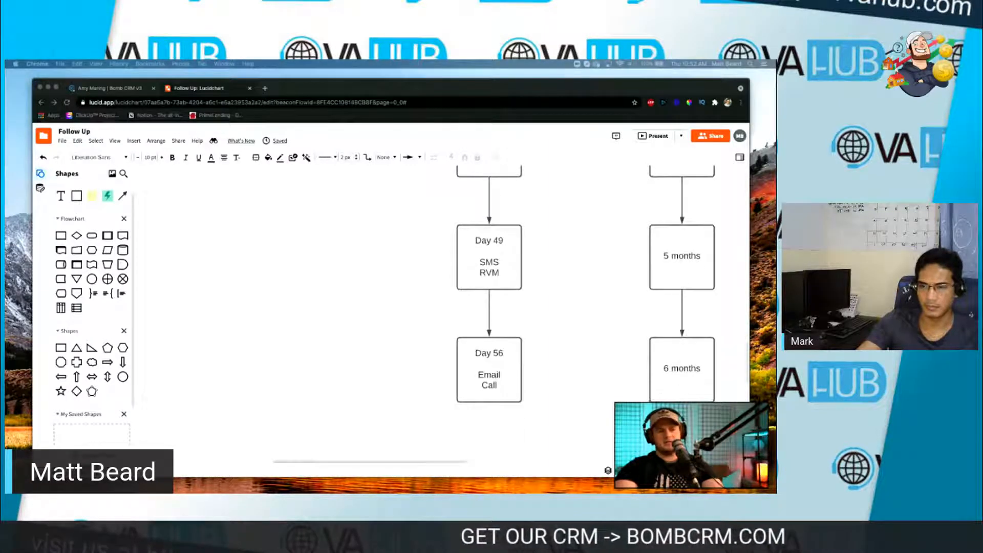
Review the spacing of the Mid Term touchpoints again, from Day 14 and Day 28 through the monthly ones
scroll(648, 400, "up", 9)
scroll(647, 399, "up", 1)
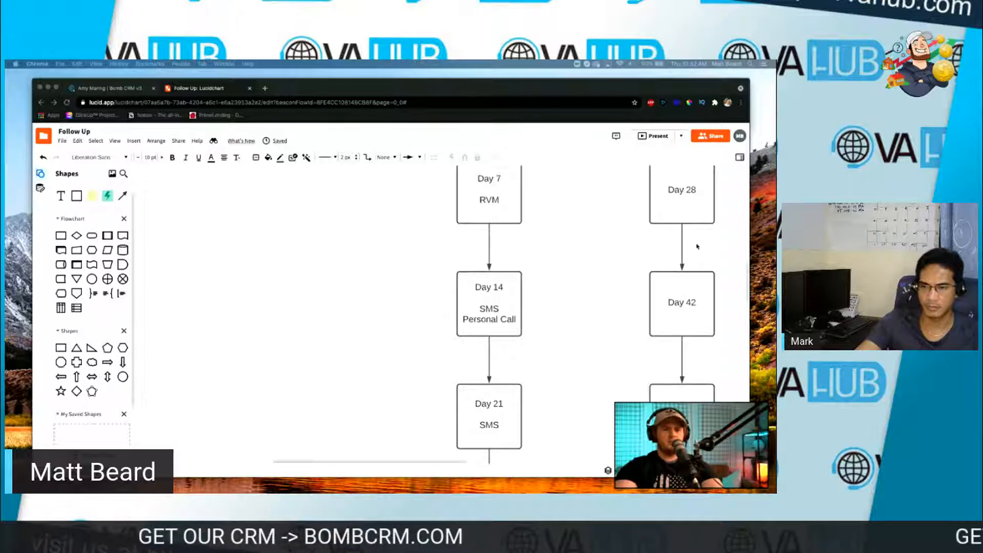
scroll(661, 338, "down", 2)
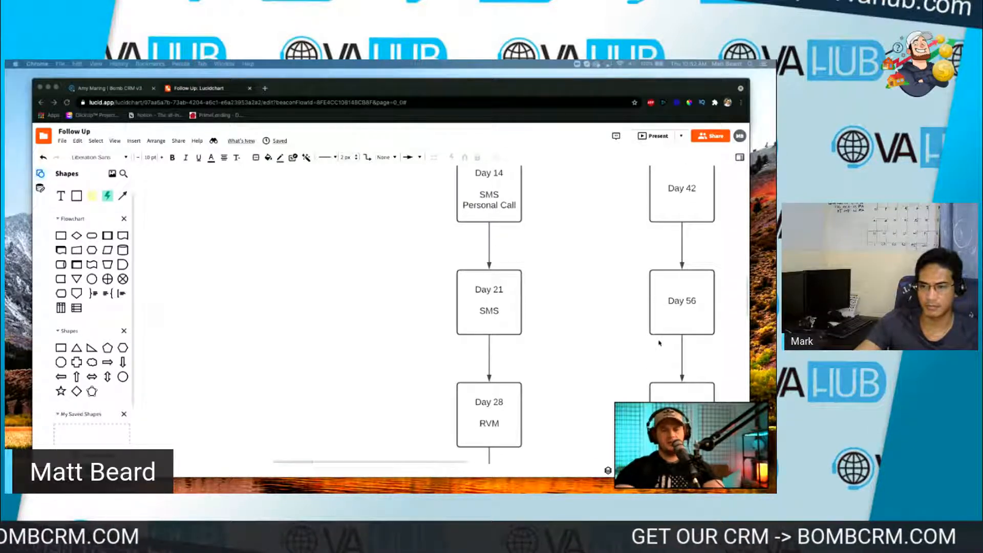
scroll(659, 343, "down", 5)
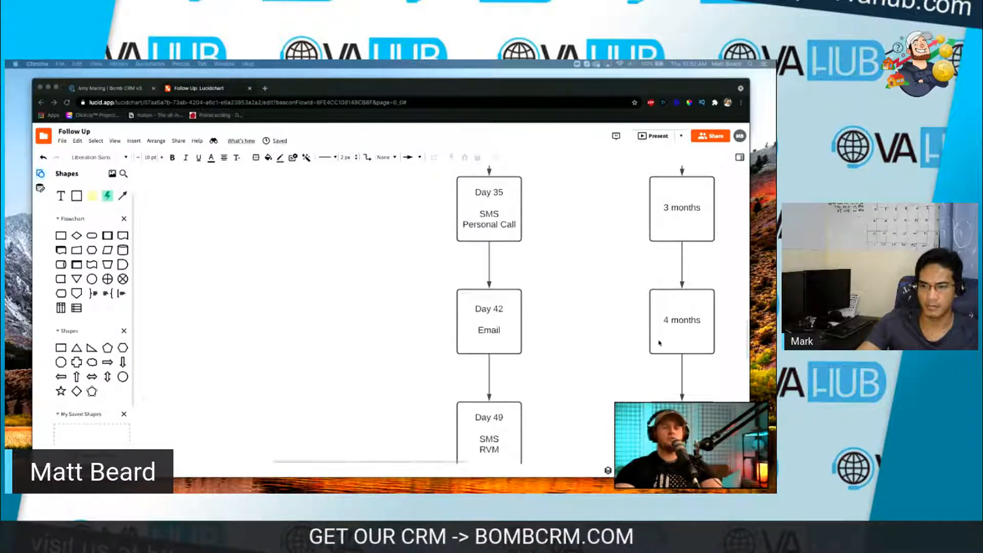
scroll(661, 345, "down", 4)
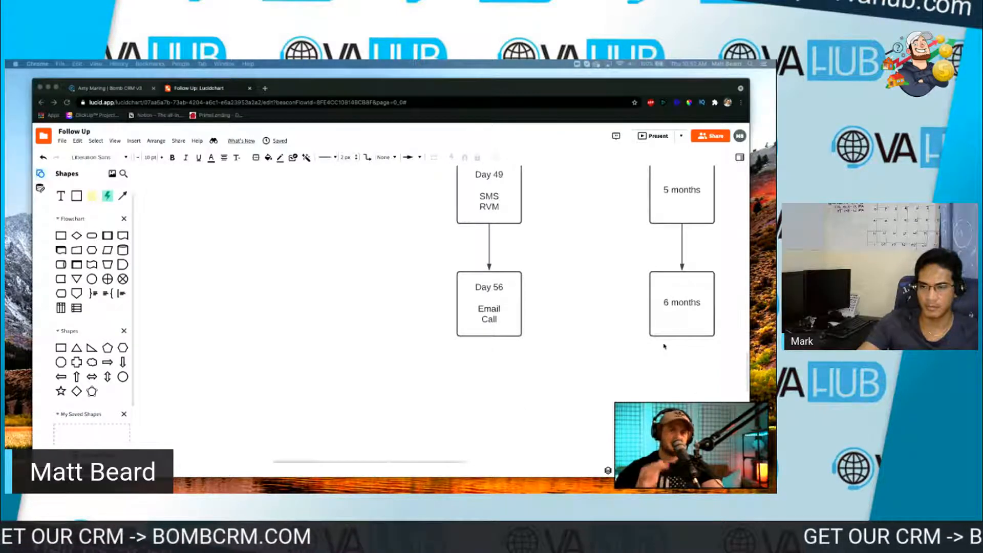
scroll(664, 347, "up", 9)
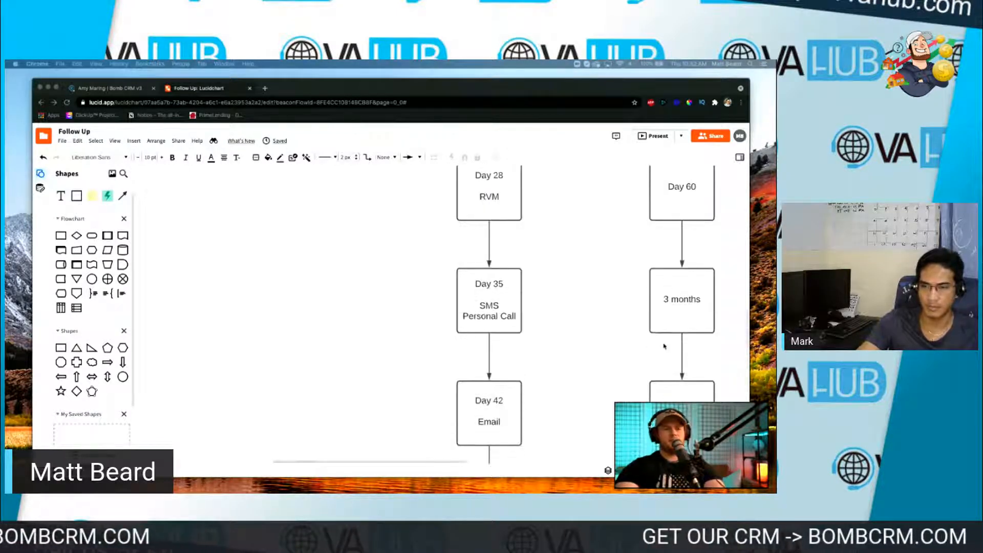
scroll(664, 347, "up", 7)
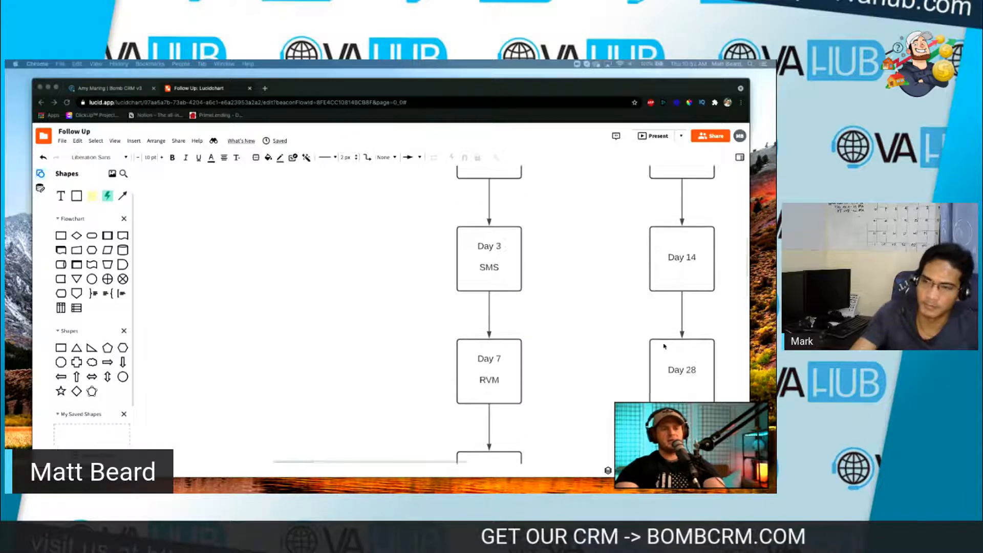
scroll(664, 347, "down", 3)
scroll(664, 347, "down", 6)
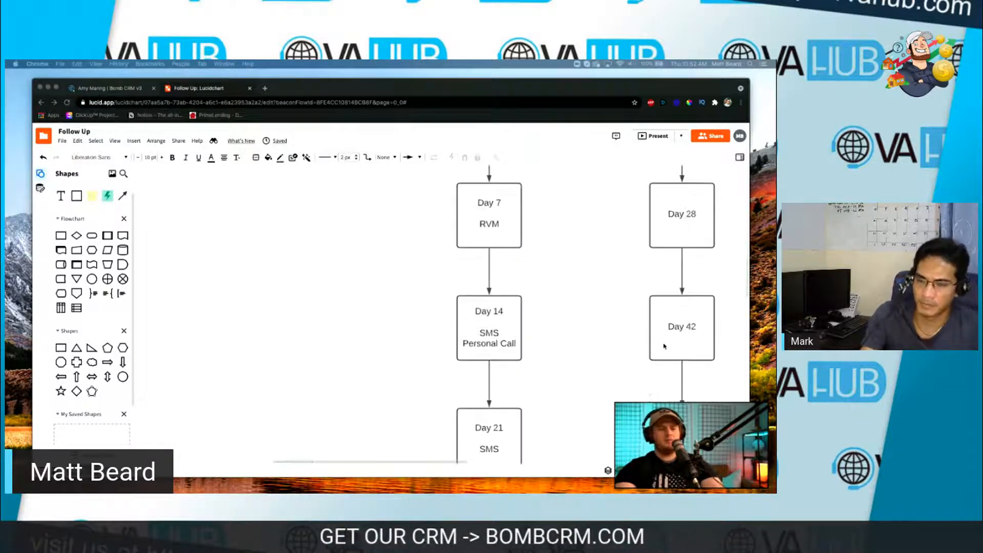
scroll(665, 347, "down", 1)
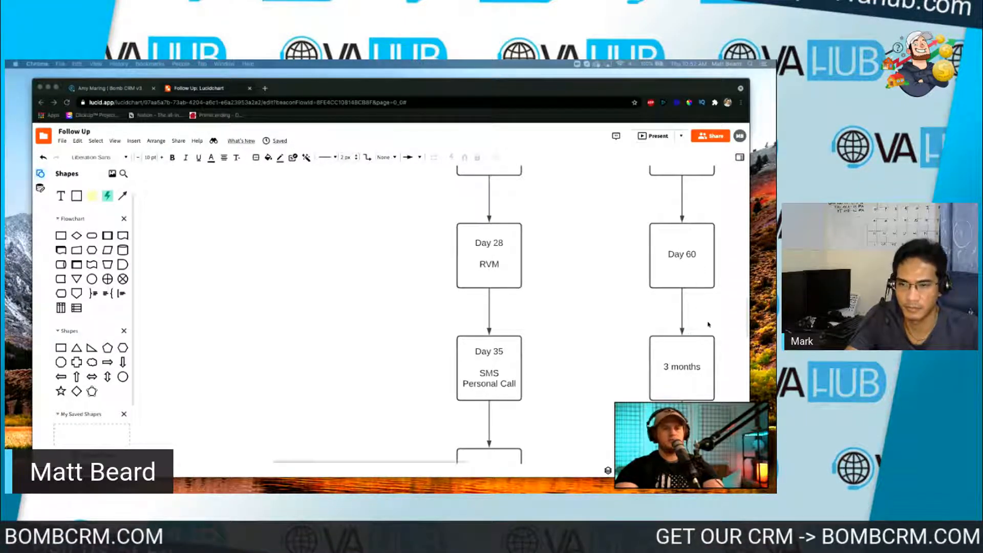
Return to the start of the flowchart and compare the first Short Term and Mid Term touchpoints
scroll(689, 363, "up", 10)
scroll(689, 369, "up", 12)
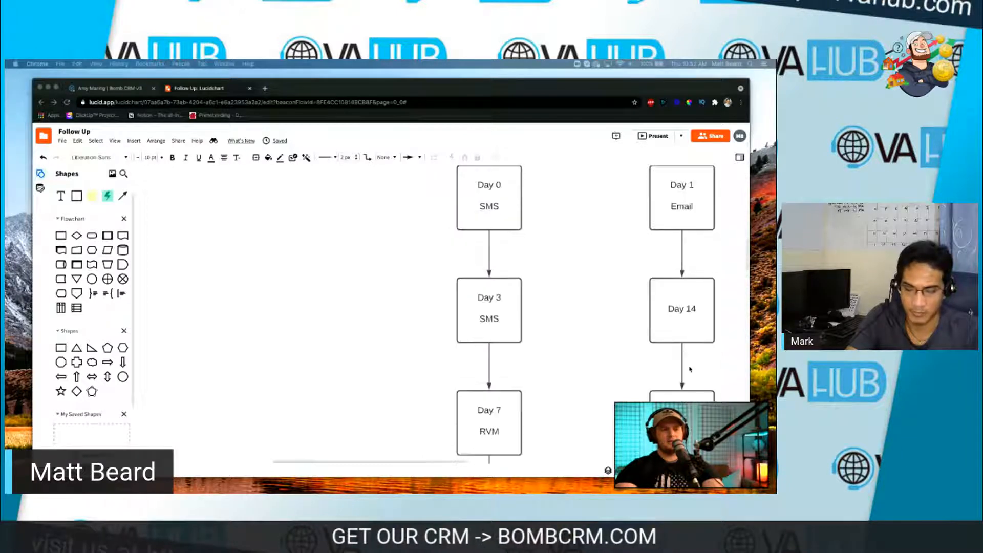
scroll(690, 370, "up", 1)
scroll(690, 369, "up", 3)
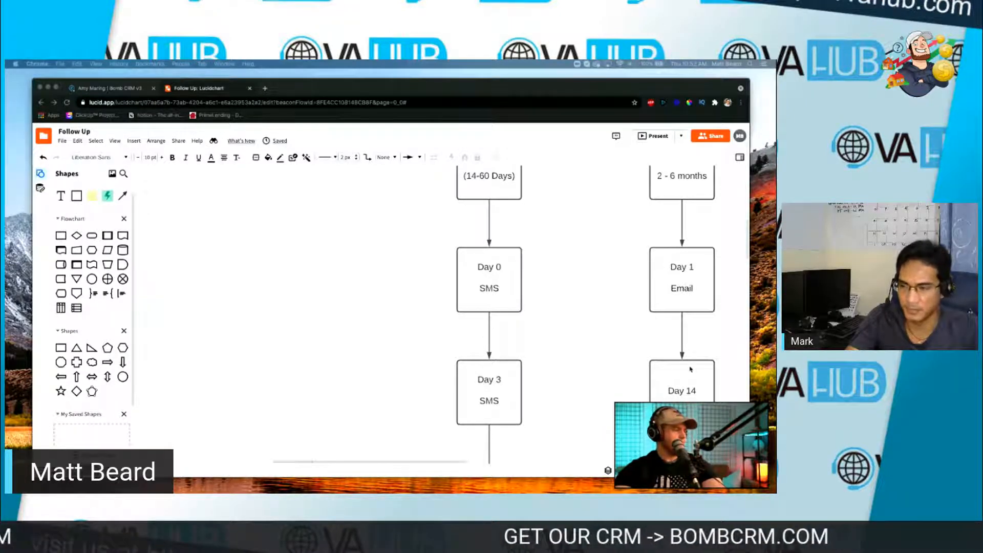
scroll(490, 317, "up", 2)
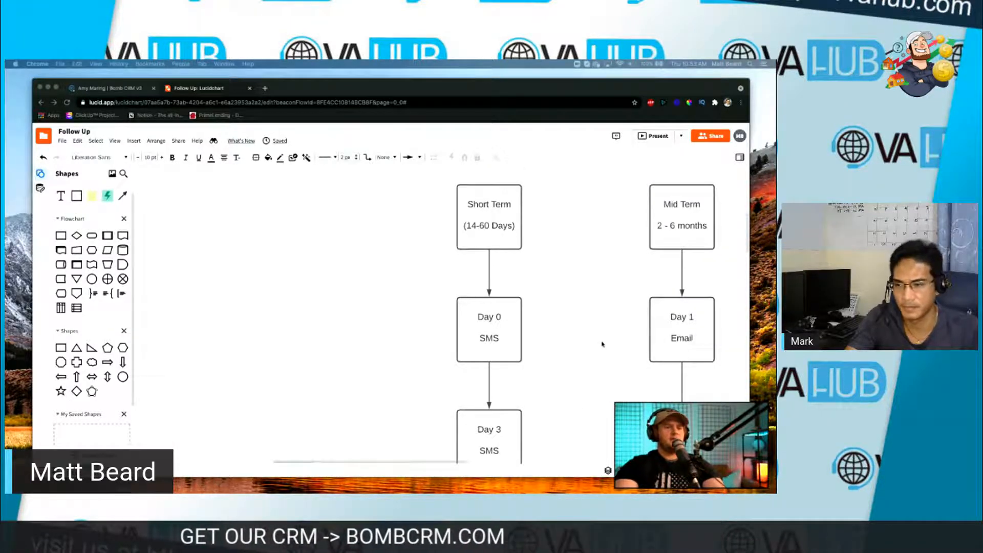
scroll(603, 344, "down", 5)
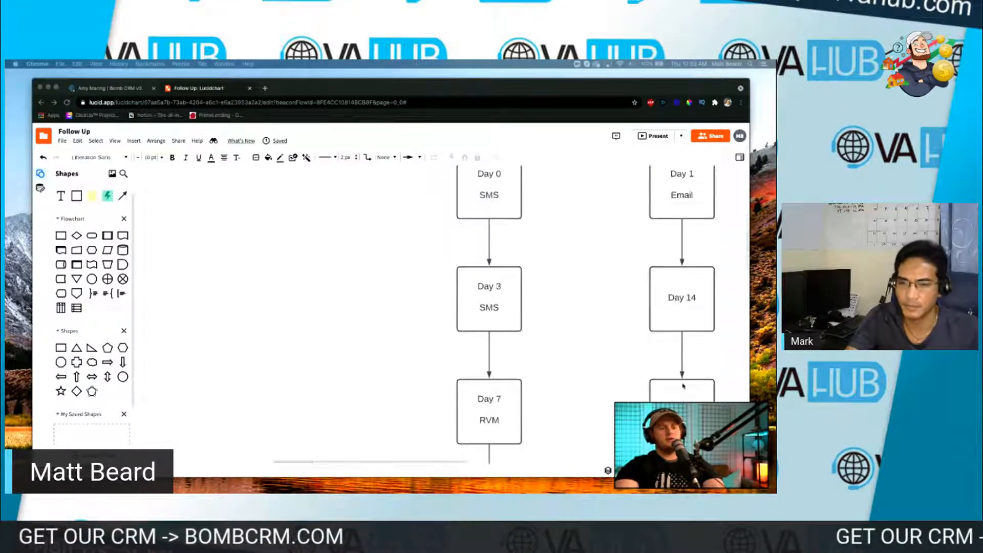
scroll(682, 387, "up", 6)
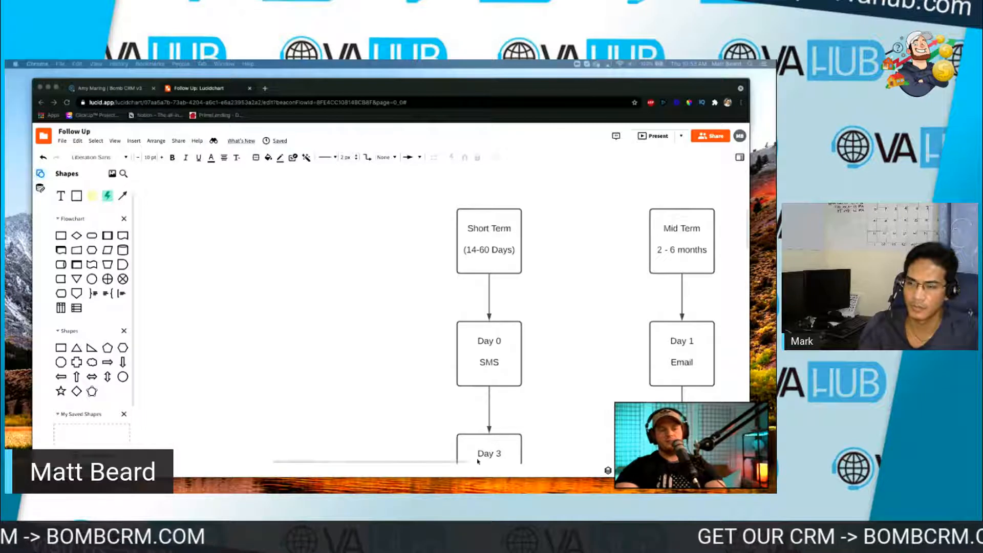
Examine the Long Term (6 months +) follow-up sequence from Day 0 through Month 12, then return to its start
left_click(463, 462)
left_click_drag(463, 461, 572, 455)
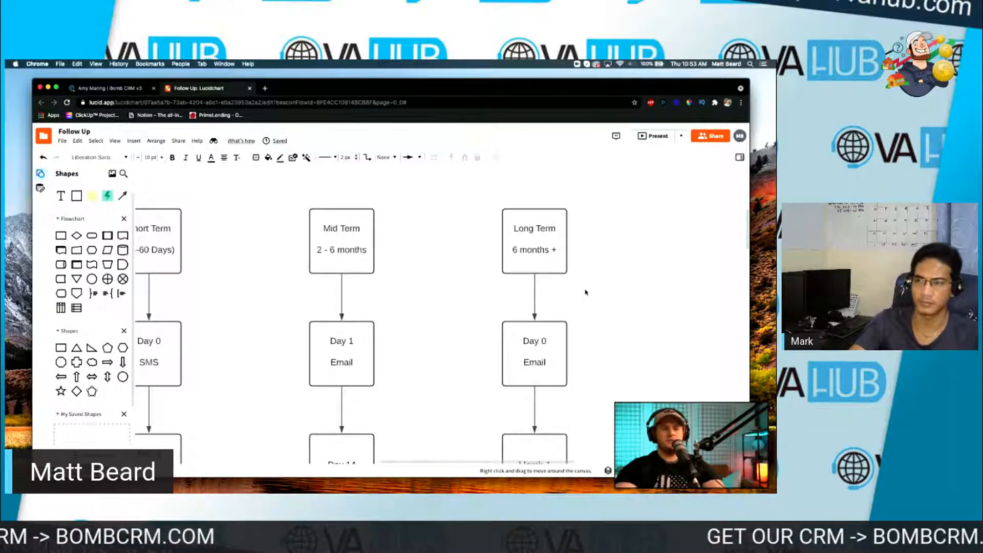
scroll(587, 297, "down", 3)
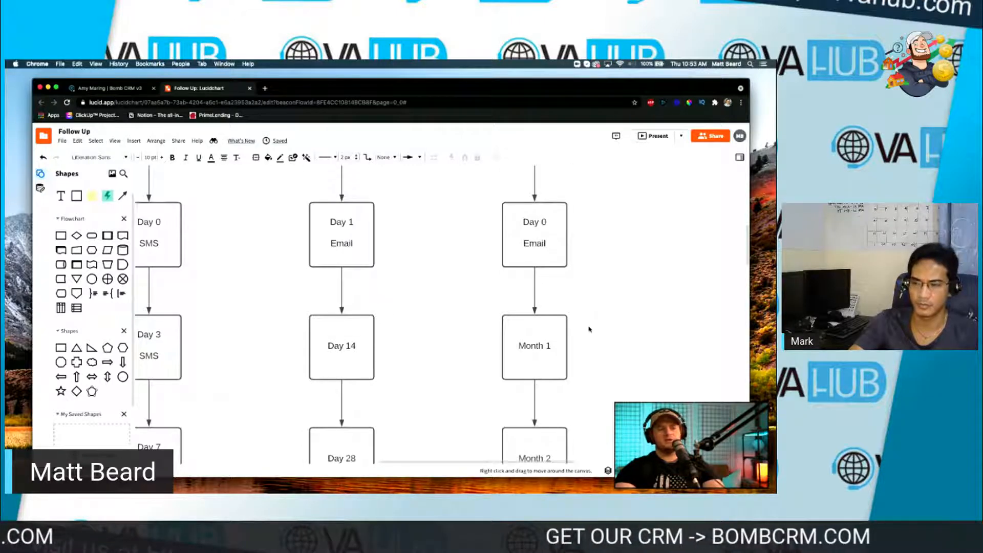
scroll(589, 328, "down", 1)
scroll(589, 330, "up", 2)
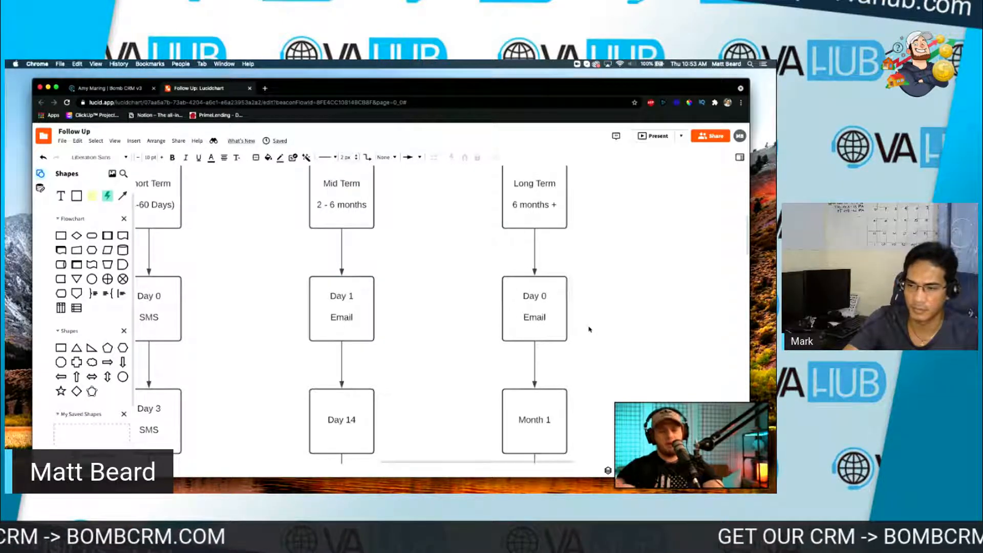
scroll(589, 331, "down", 3)
scroll(551, 387, "down", 6)
scroll(542, 389, "down", 10)
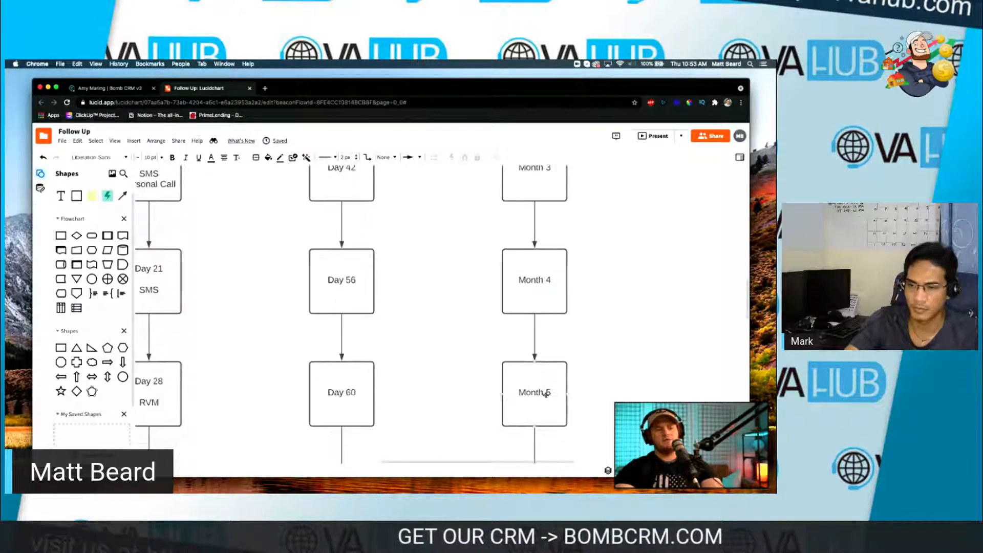
scroll(546, 395, "down", 9)
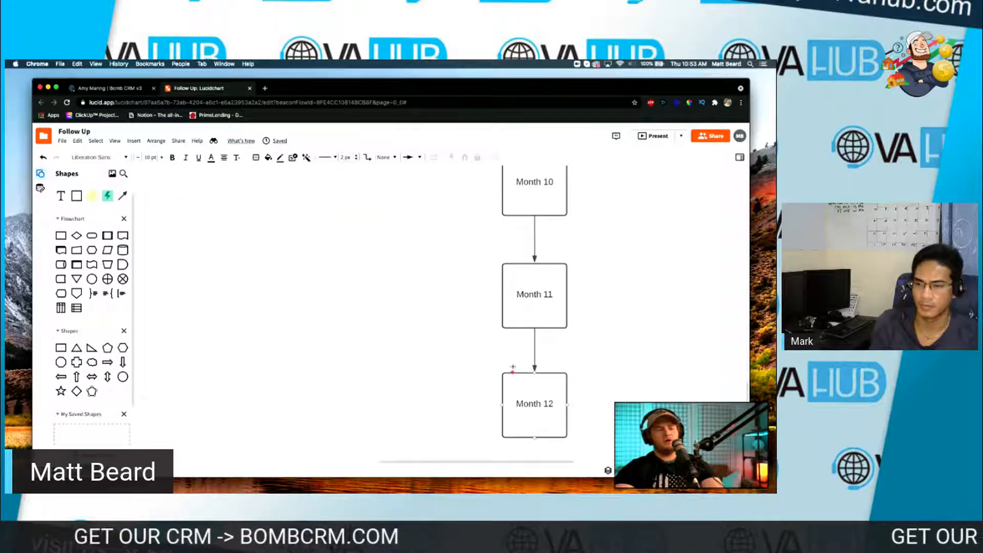
scroll(527, 384, "up", 6)
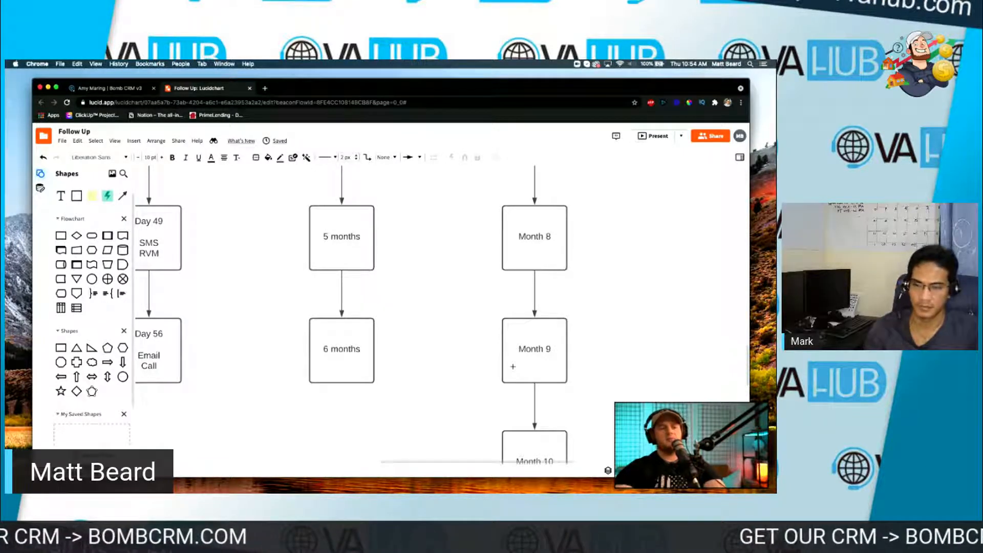
scroll(552, 328, "up", 5)
scroll(551, 332, "up", 15)
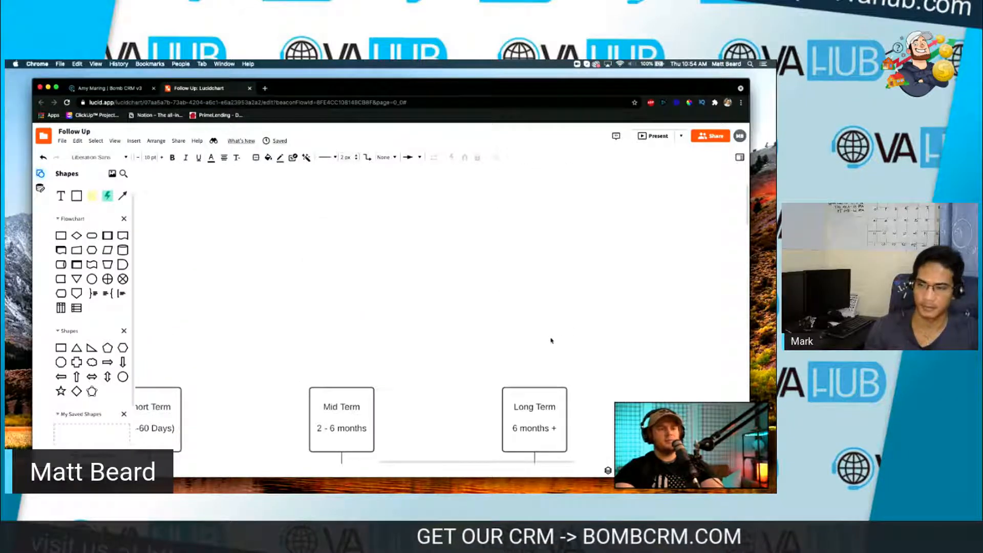
scroll(551, 339, "down", 3)
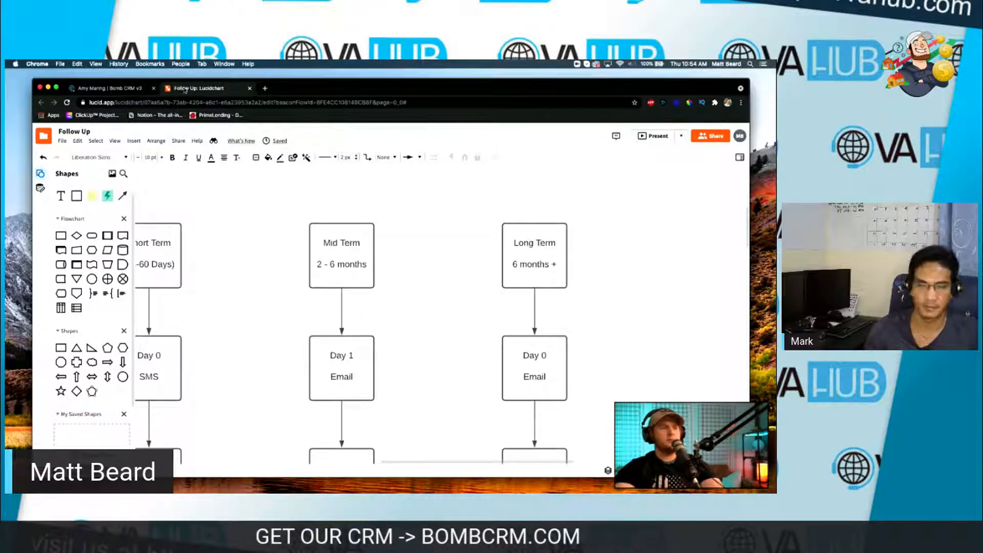
Switch to the Bomb CRM v3 workspace in Podio and open the Opportunities app from the lead record
left_click(121, 87)
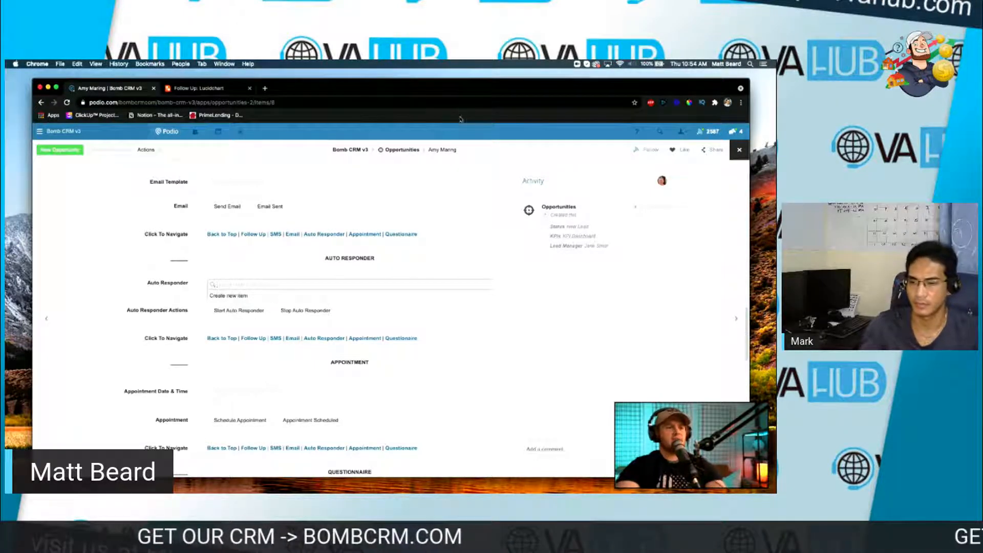
left_click(400, 154)
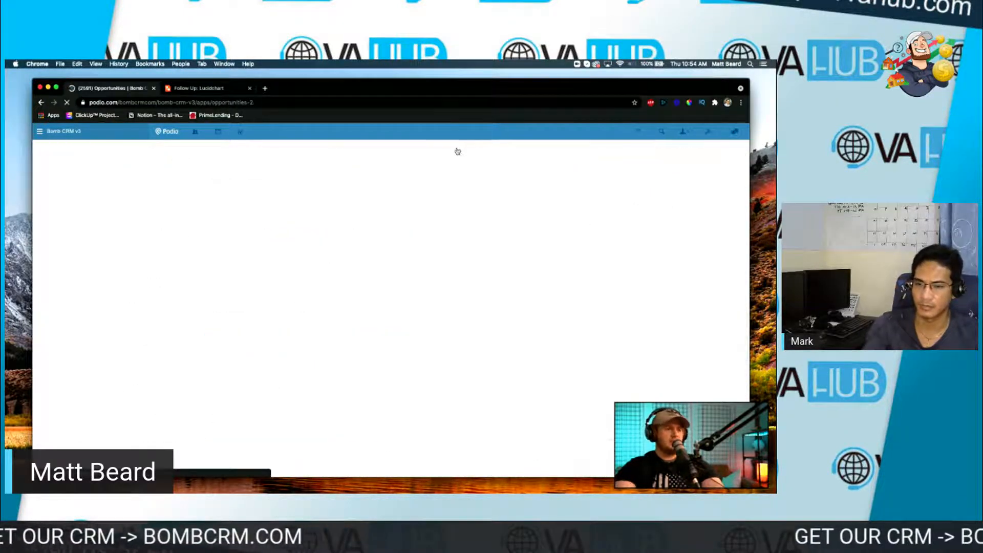
Switch to the Follow Up flowchart and compare the Short Term, Mid Term and Long Term touchpoints from their start onward
left_click(244, 92)
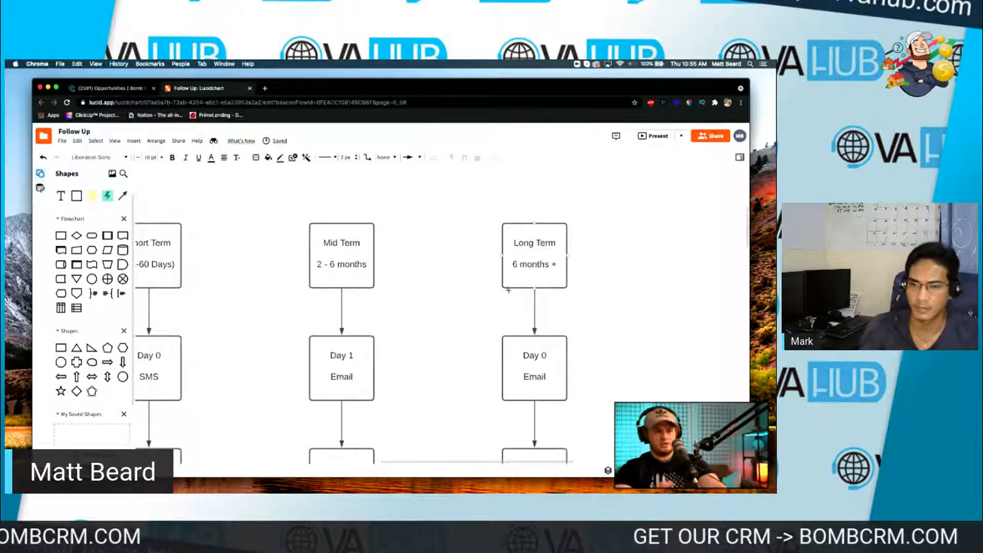
scroll(379, 358, "up", 1)
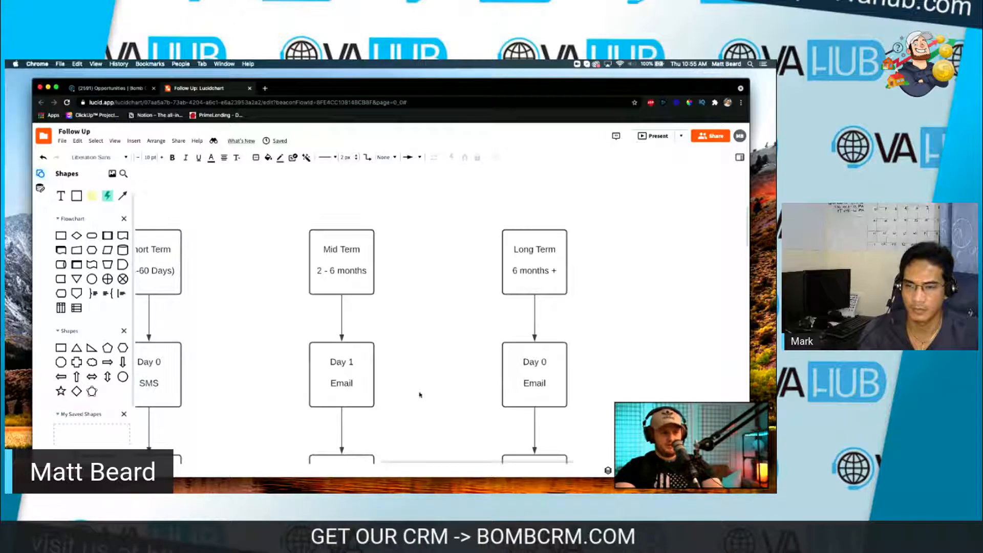
scroll(517, 454, "left", 5)
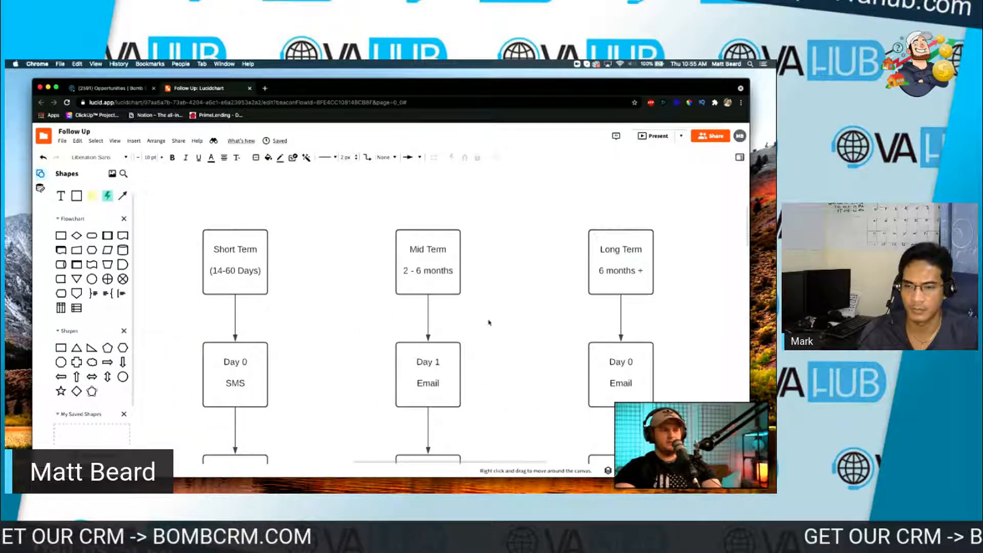
scroll(517, 364, "down", 20)
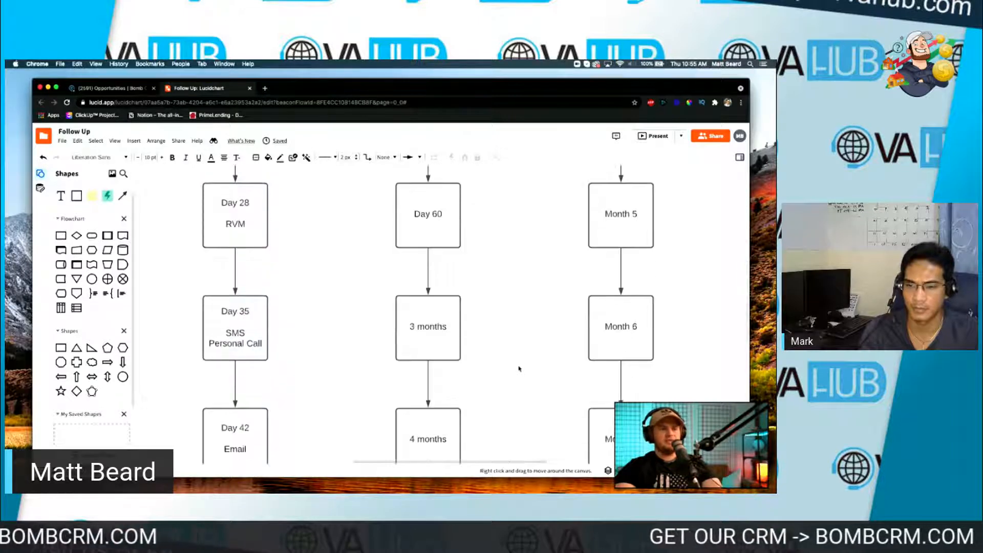
scroll(520, 370, "down", 2)
scroll(520, 368, "up", 6)
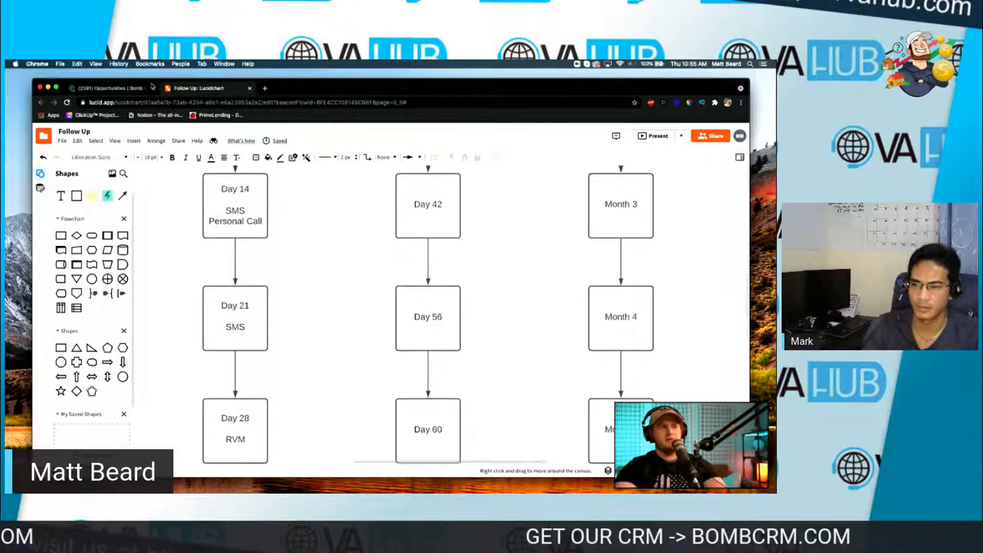
Switch to Bomb CRM v3 in Podio and start a new action named "Short Term Action" in the Actions app
left_click(122, 89)
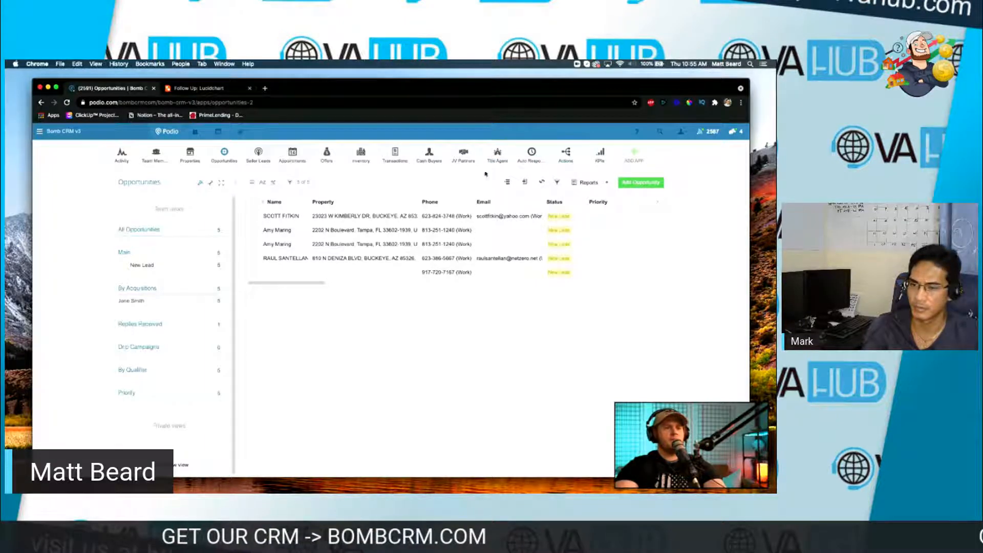
left_click(564, 155)
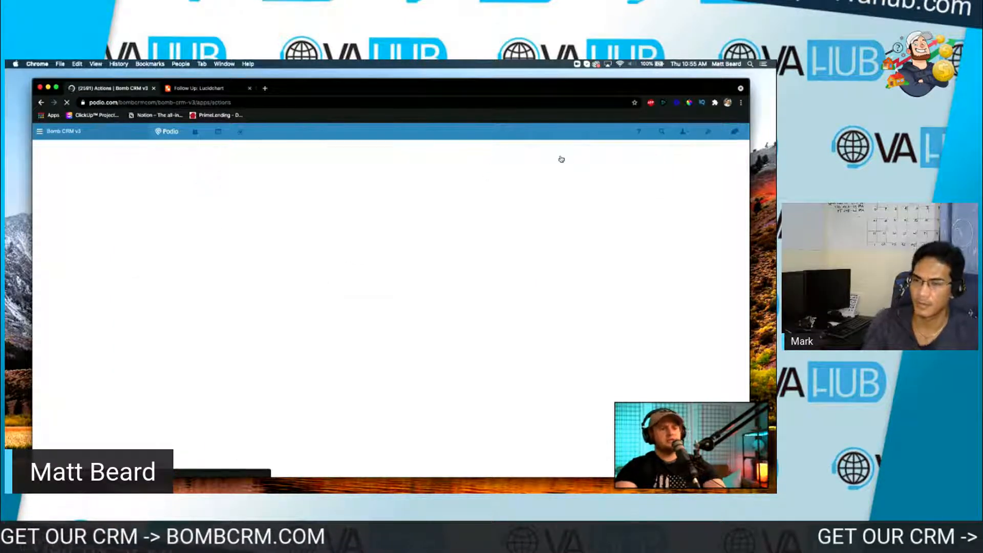
left_click(645, 184)
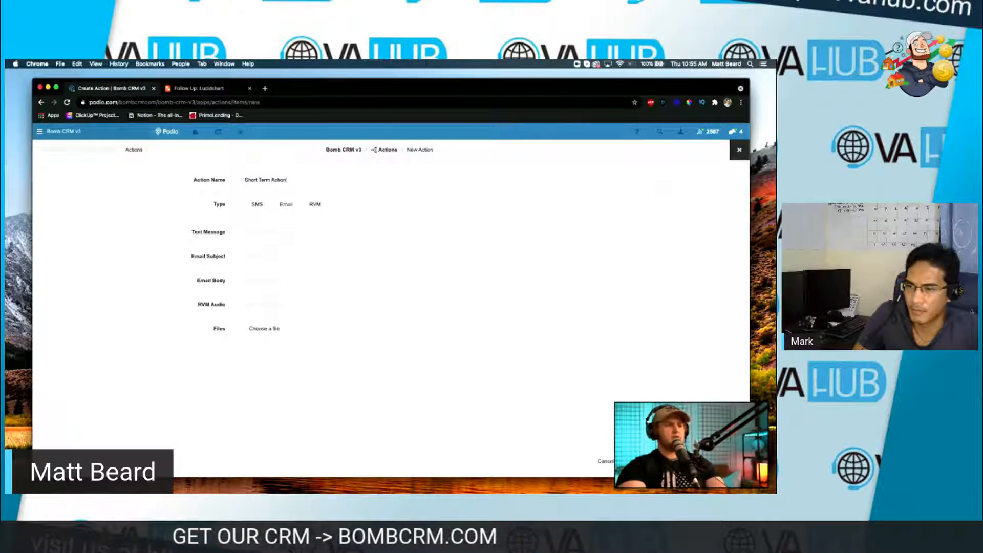
Switch to the Follow Up flowchart and check the days and channels of the first Short Term touchpoints
left_click(224, 89)
scroll(317, 180, "up", 7)
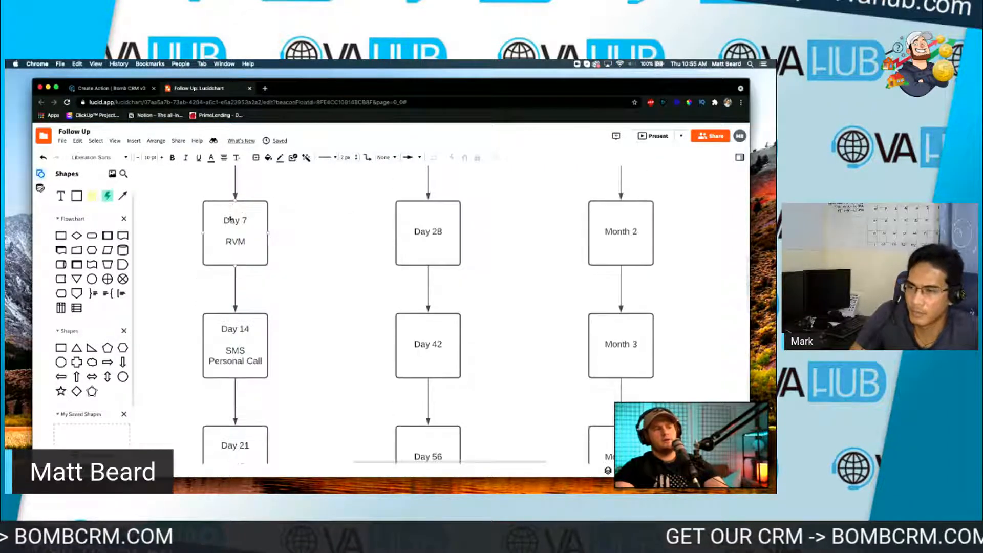
scroll(236, 244, "up", 3)
scroll(246, 270, "down", 4)
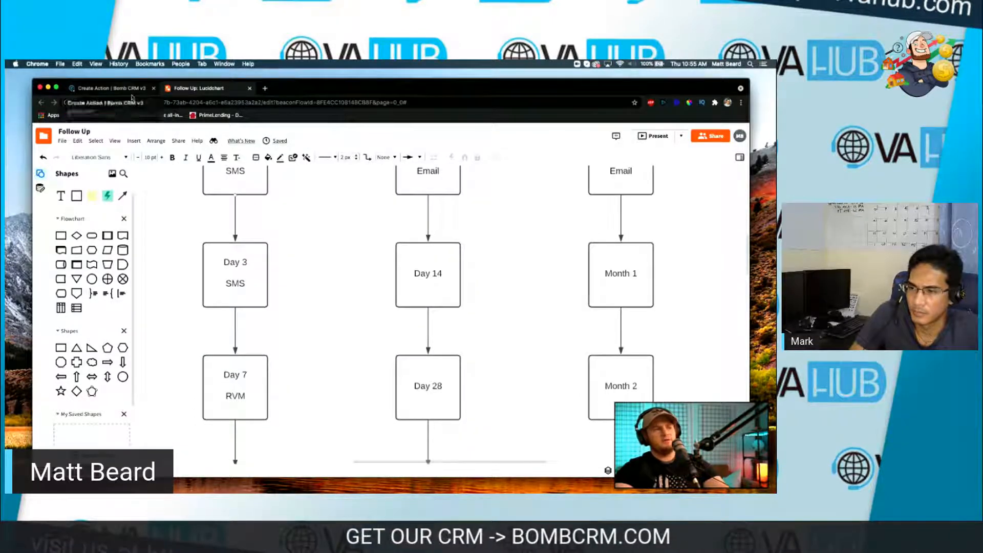
scroll(205, 199, "up", 7)
scroll(249, 228, "down", 3)
Return to the new action in Podio and change its name to "Short Term Day 0"
left_click(132, 87)
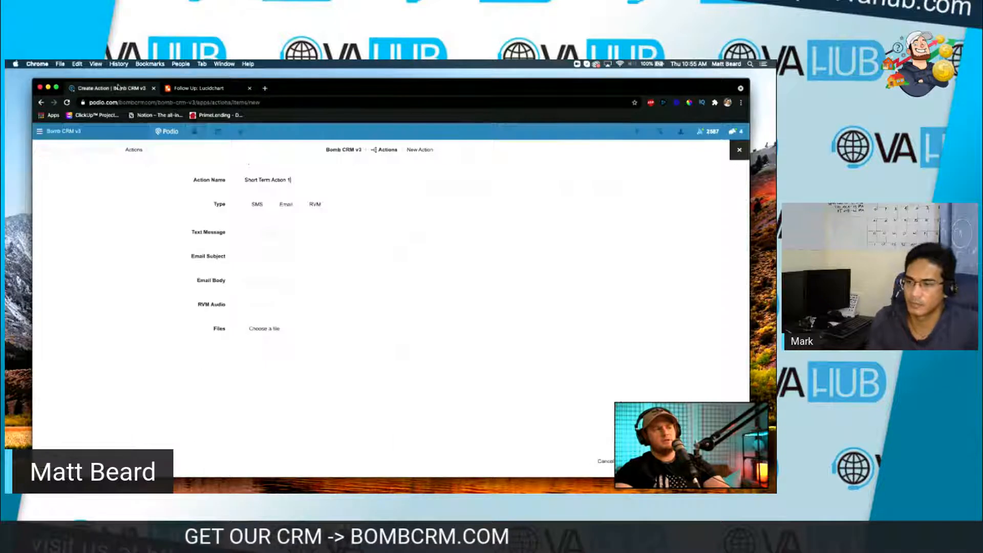
key("BackSpace")
key("BackSpace")
key("BackSpace")
key("BackSpace")
key("BackSpace")
key("BackSpace")
key("BackSpace")
key("BackSpace")
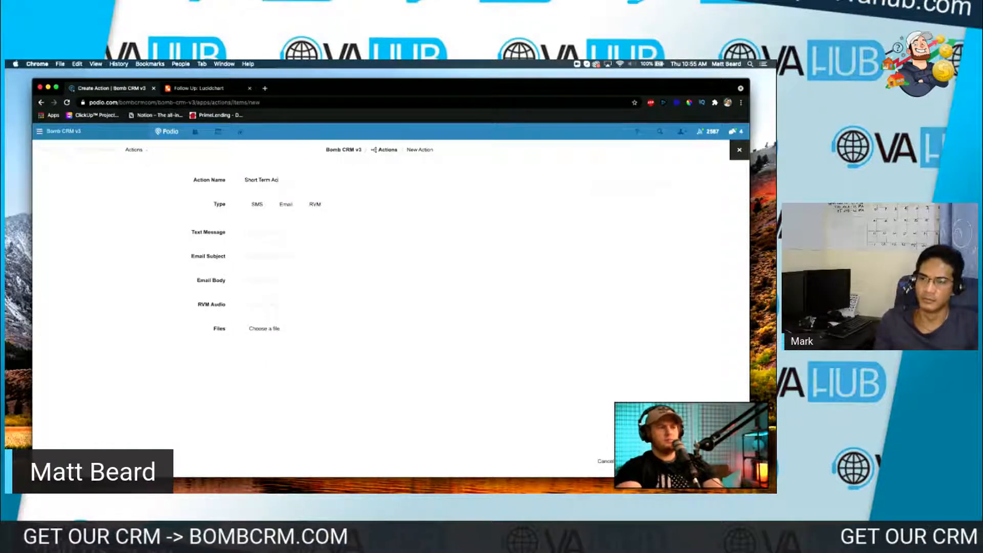
type("Day 0")
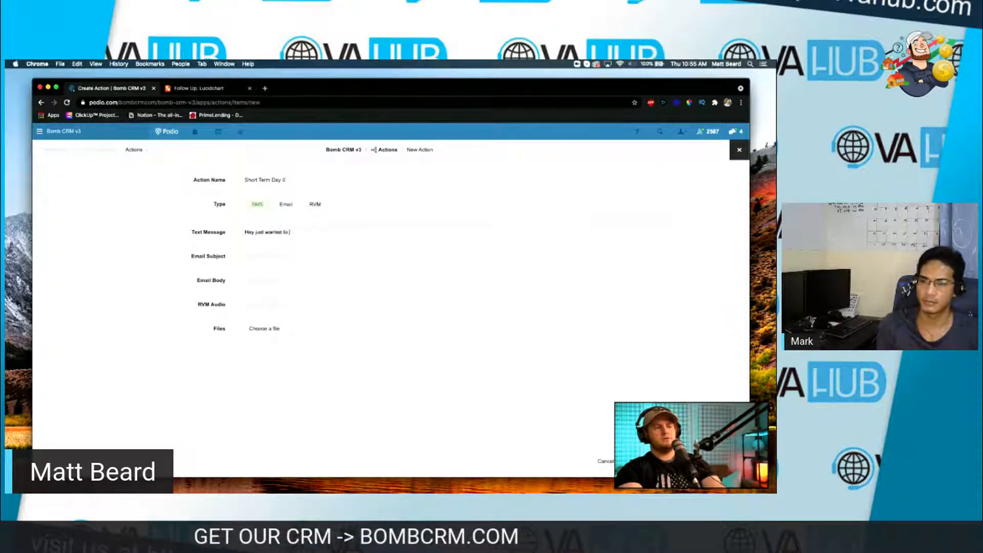
Set the type to SMS with the message "Hey just wanted to shoot you a quick text. Thank you so much for your time today!"
type("a quic")
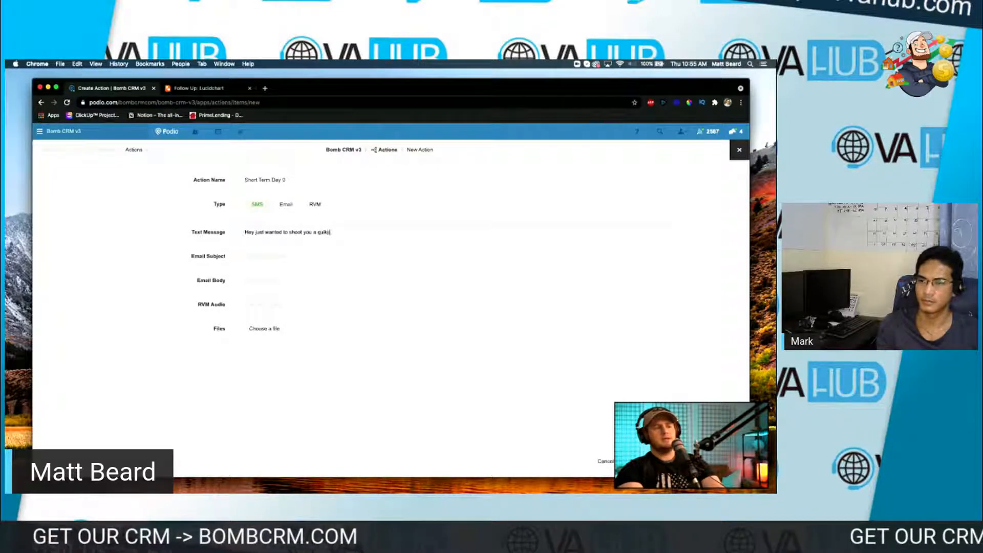
type("k text. Thank you!")
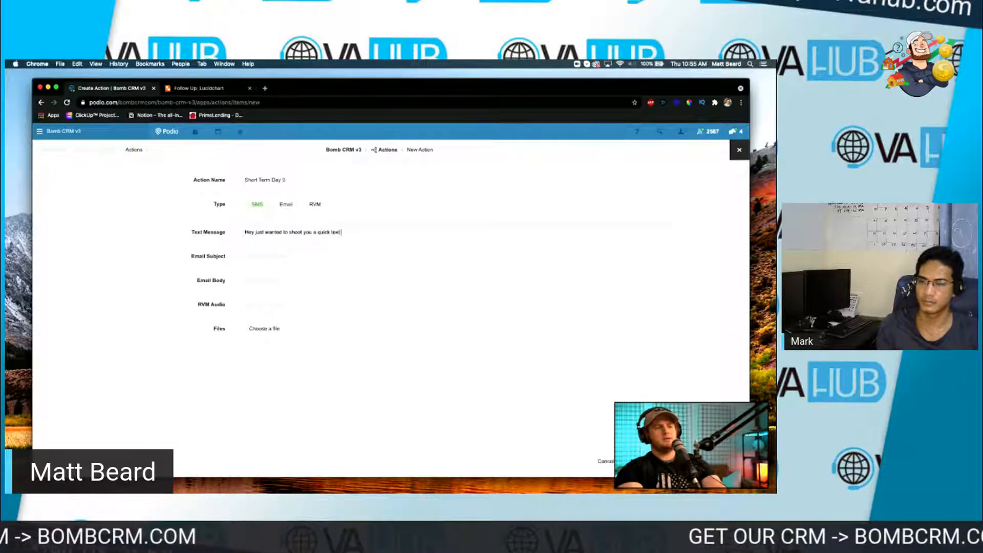
key("Left")
type("so much")
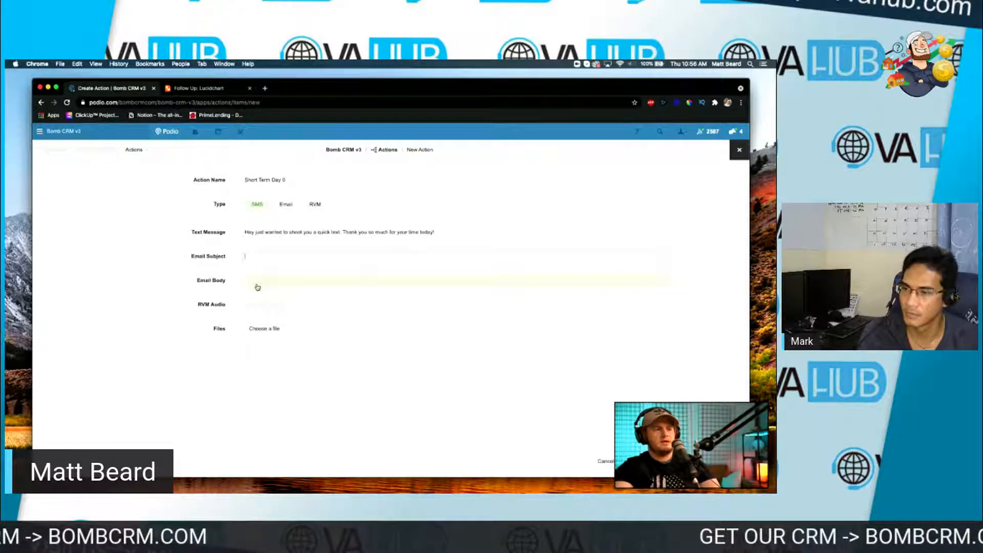
Check the email body and RVM audio fields without filling them, and save the Short Term Day 0 action
left_click(257, 282)
scroll(354, 334, "down", 1)
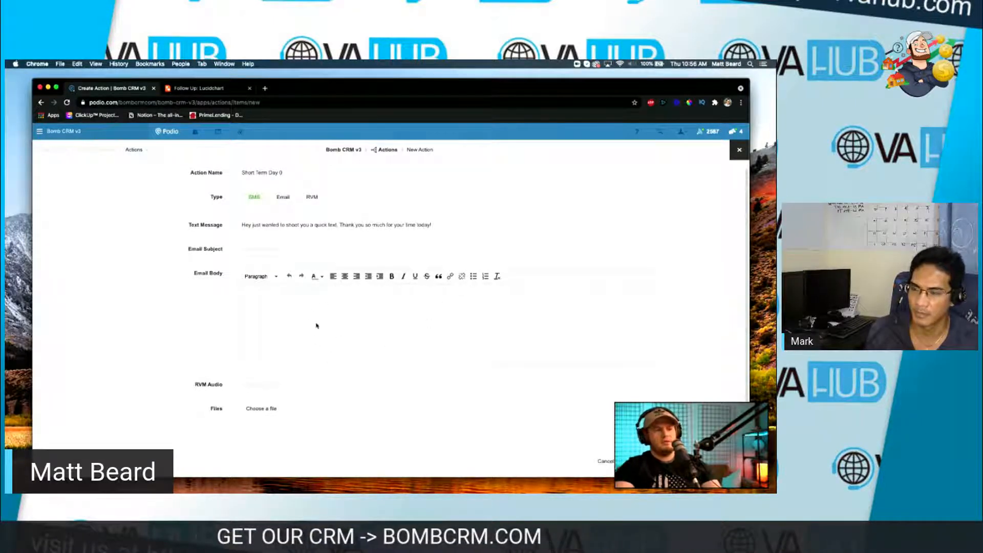
left_click(259, 387)
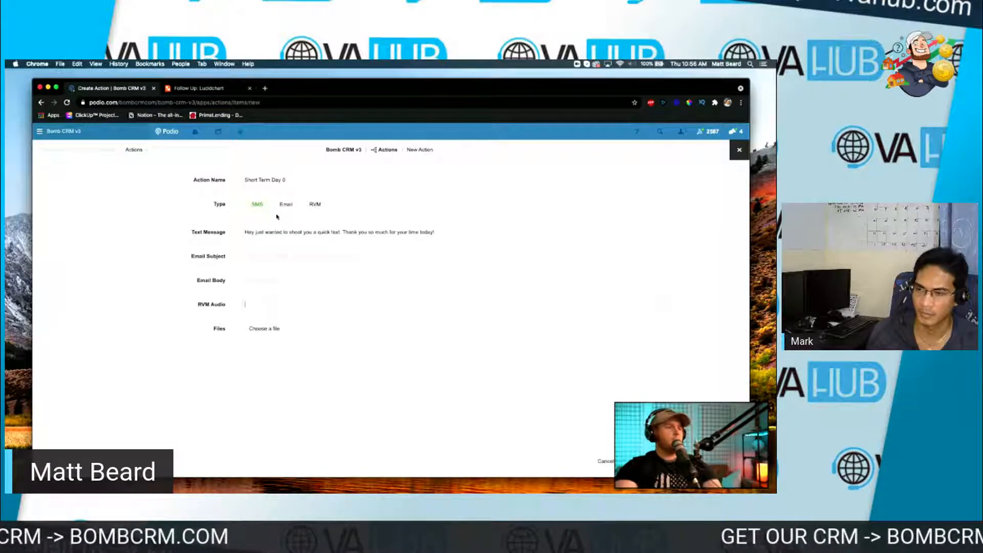
left_click(710, 461)
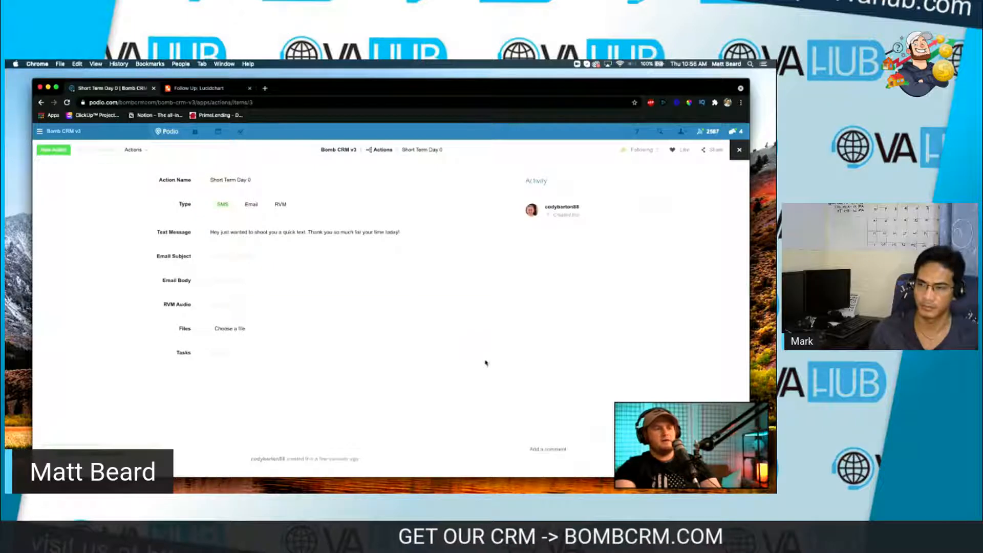
Start another new action in the Actions app, named "Short Term Day 3", with the type SMS
left_click(379, 150)
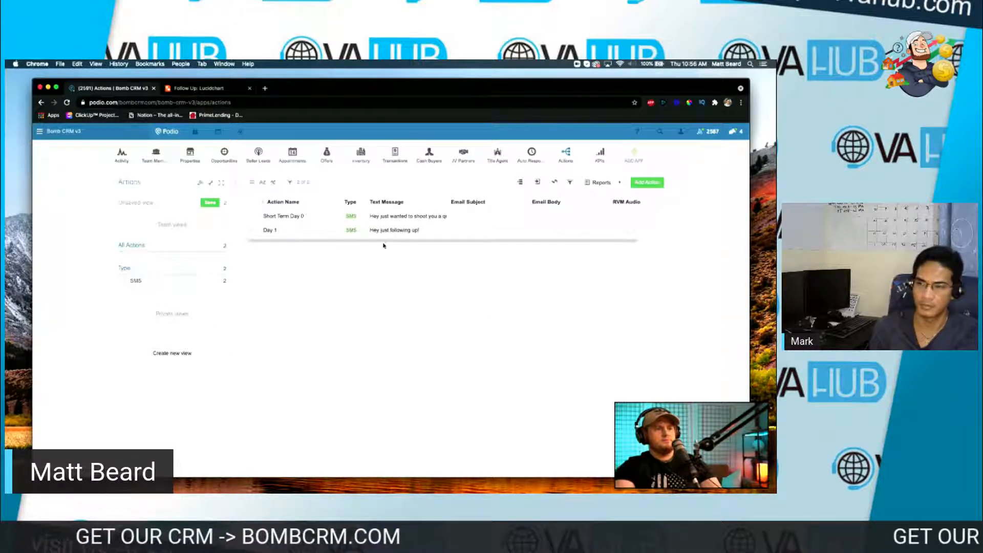
left_click(646, 183)
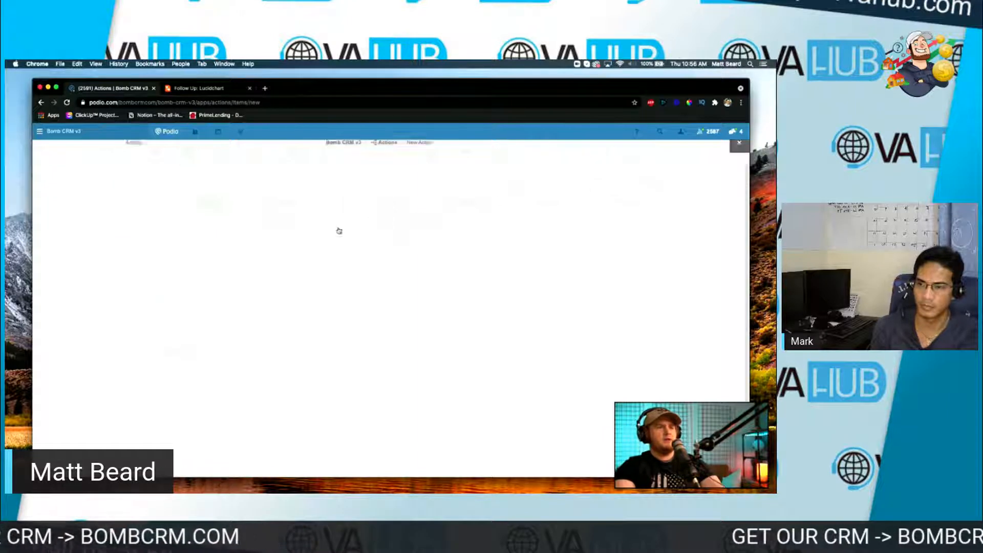
type("Short Term Day 3")
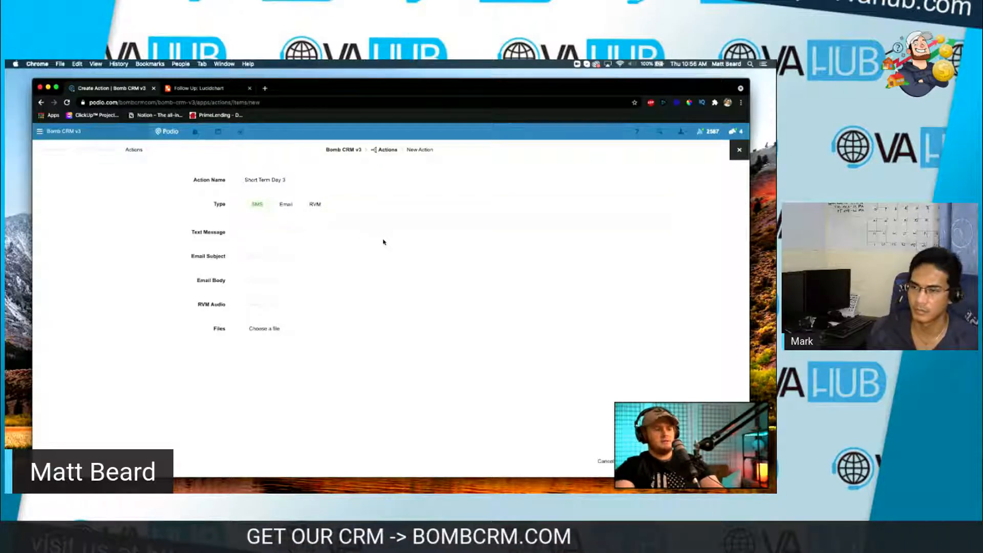
Enter the text message "Hey just wanted to check back in. Do you have any questions I can help with?" and save the action
type("just wa")
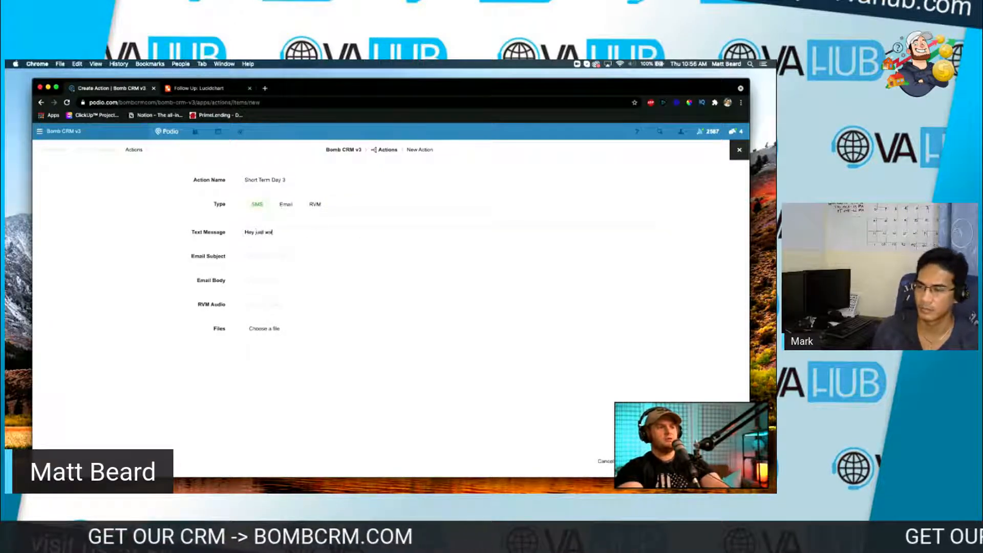
type("nted to check back in")
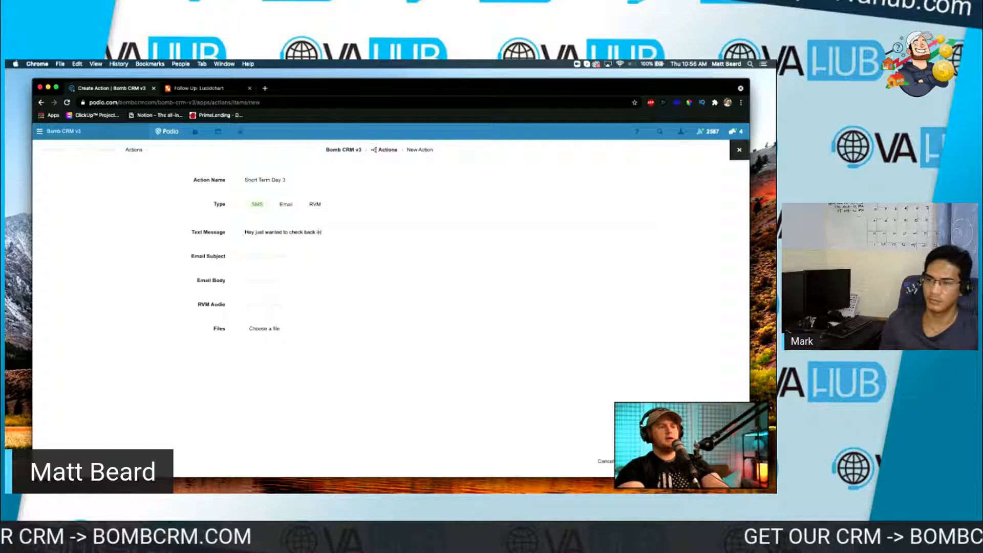
type(". Do you have any quest")
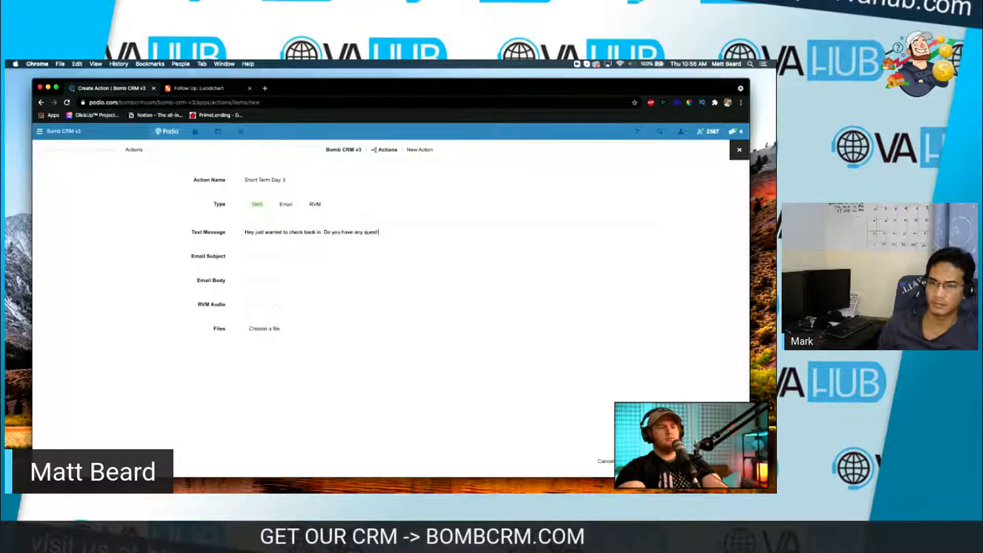
type("h?")
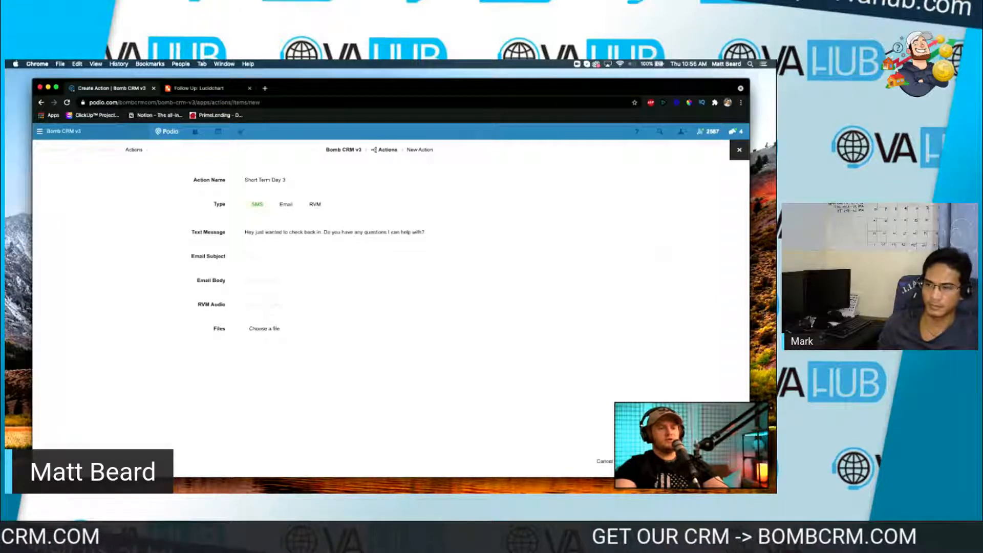
left_click(637, 461)
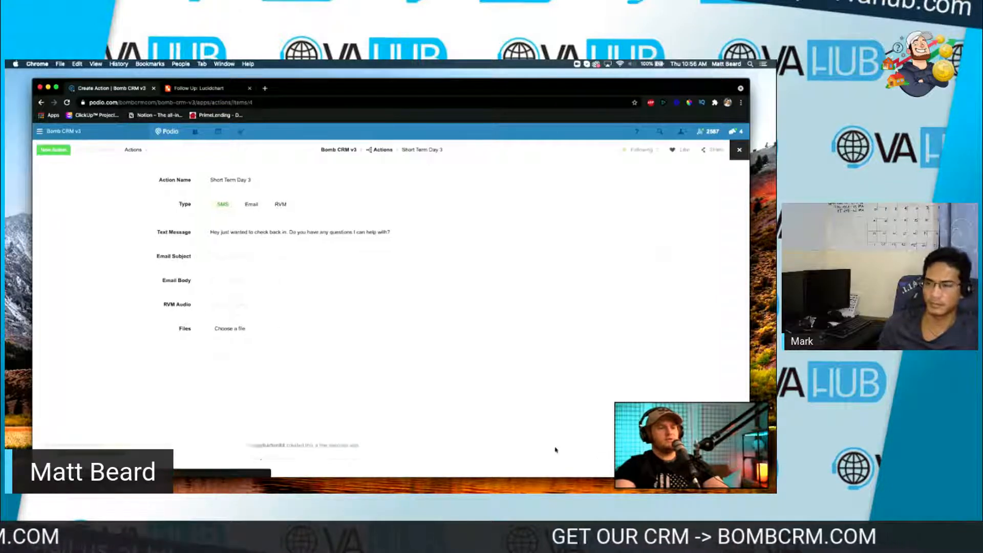
Create a new auto responder template titled "Short Term Follow Up Sequence" in the Auto Responder Templates app
left_click(385, 150)
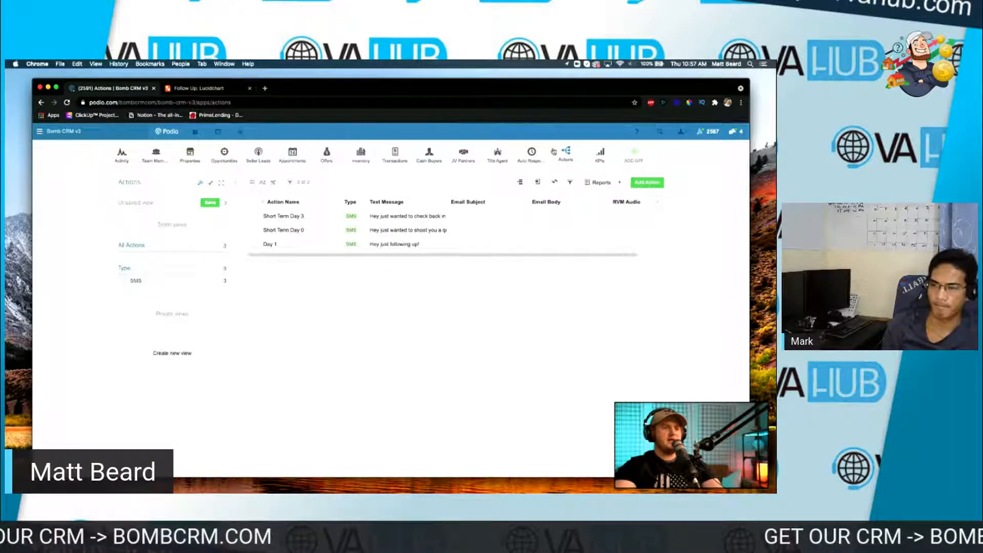
left_click(532, 154)
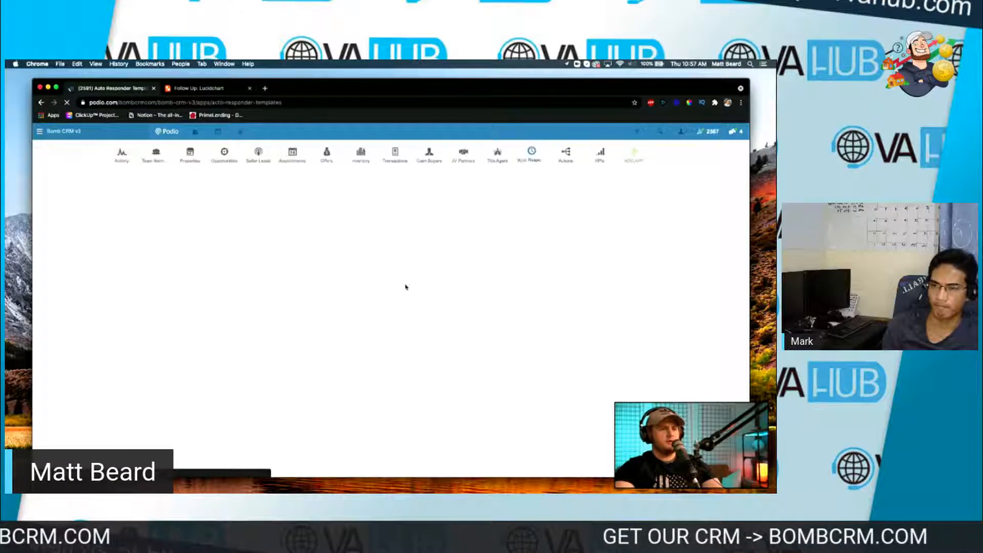
left_click(627, 183)
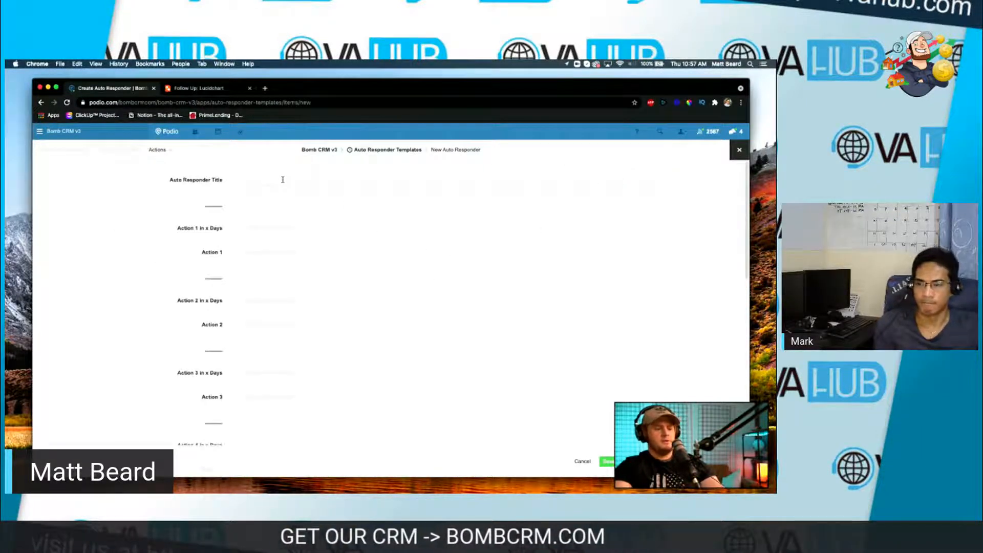
type("Short Term F")
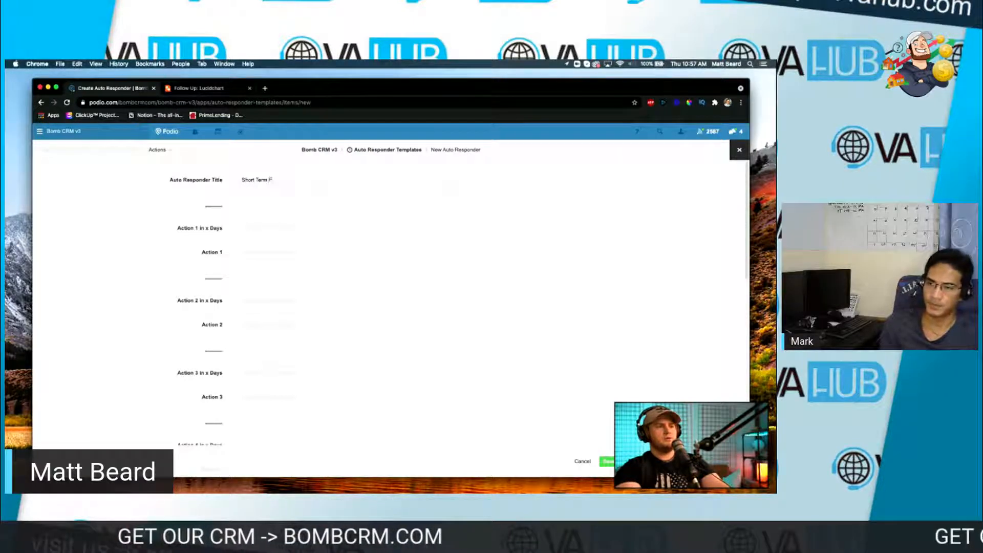
type("ollow Up Sequence")
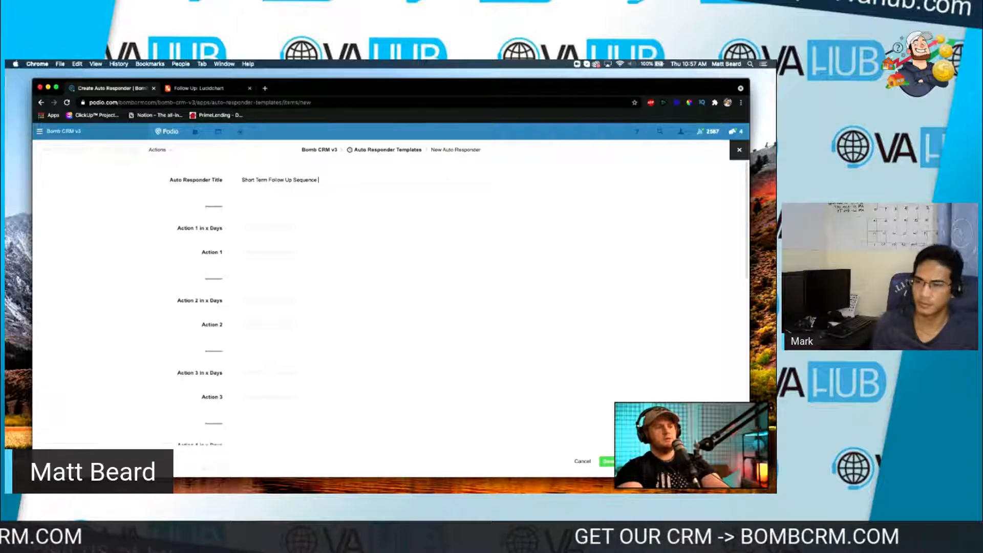
Schedule Action 1 of the template in 0 days and link it to the Short Term Day 0 action
left_click(267, 230)
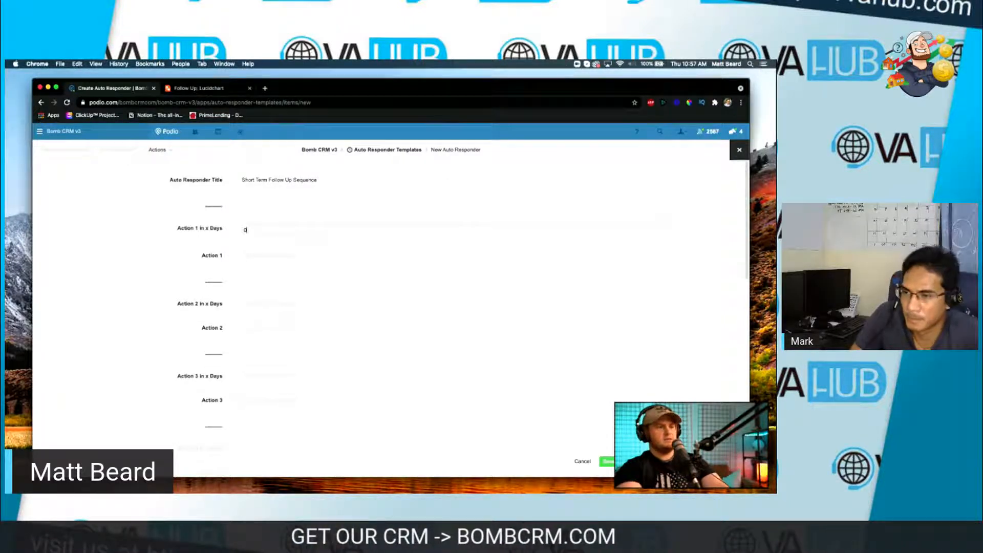
left_click(296, 261)
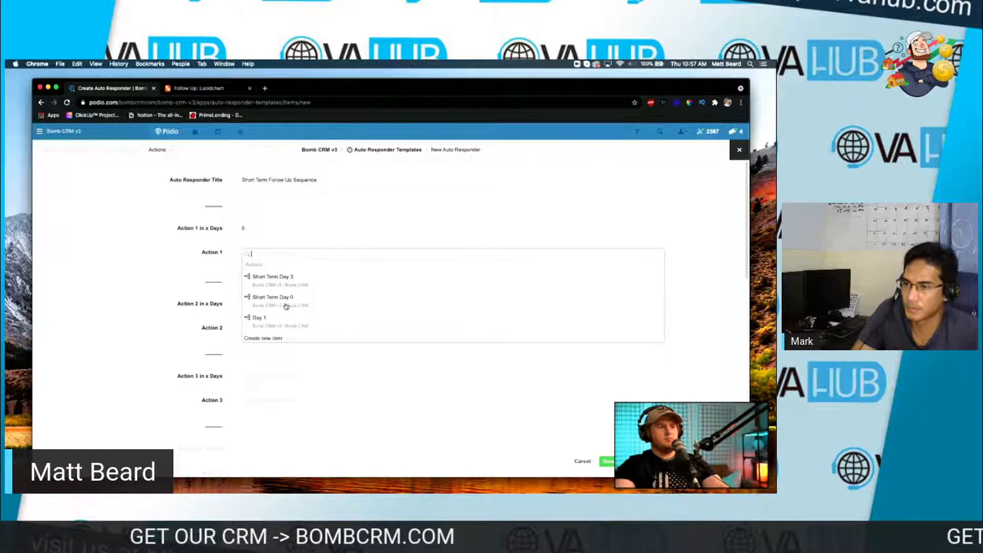
left_click(286, 305)
Schedule Action 2 of the template in 3 days and link it to the Short Term Day 3 action
scroll(203, 291, "down", 2)
left_click(253, 300)
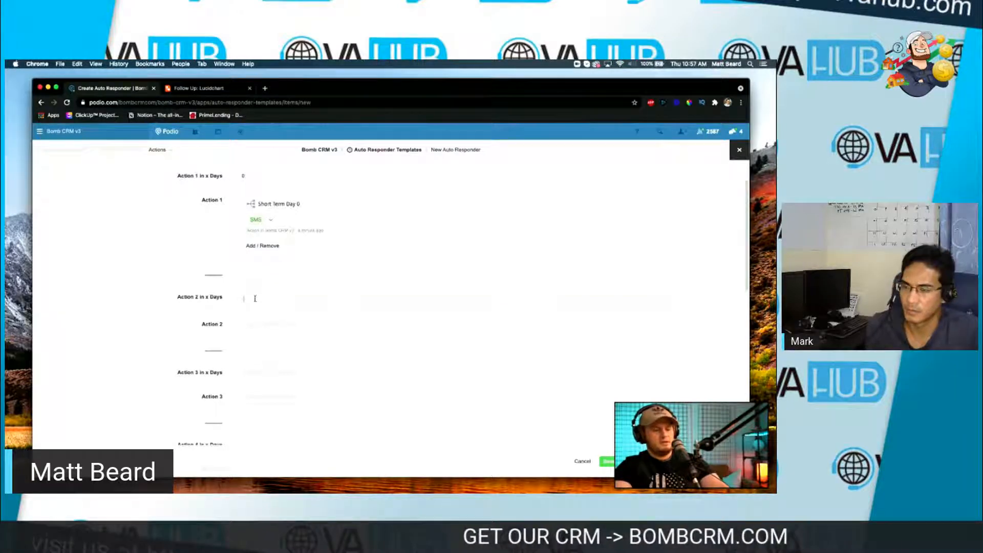
left_click(266, 330)
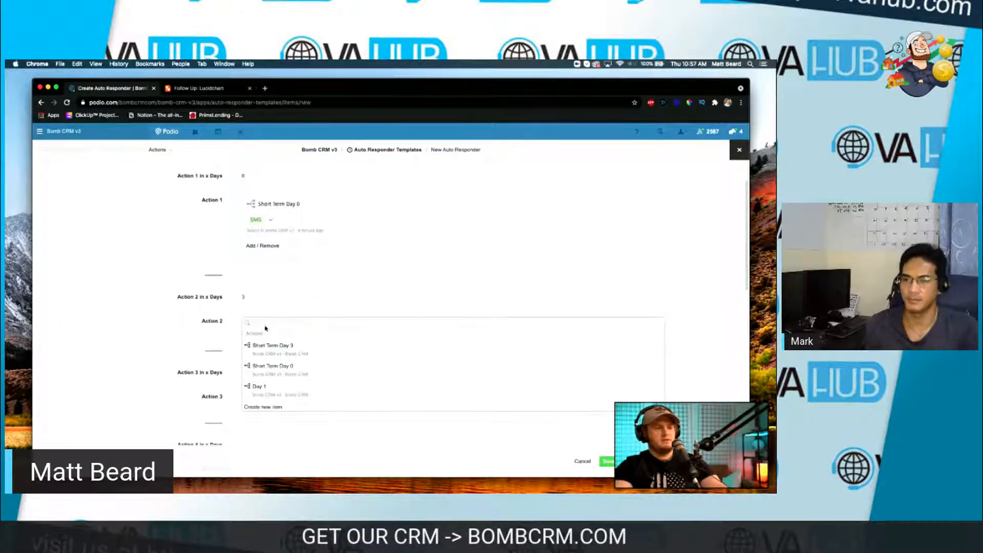
left_click(286, 353)
Look through the remaining action slots down to Action 10, recheck the first two actions, and save the auto responder template
scroll(234, 307, "down", 2)
scroll(235, 307, "down", 8)
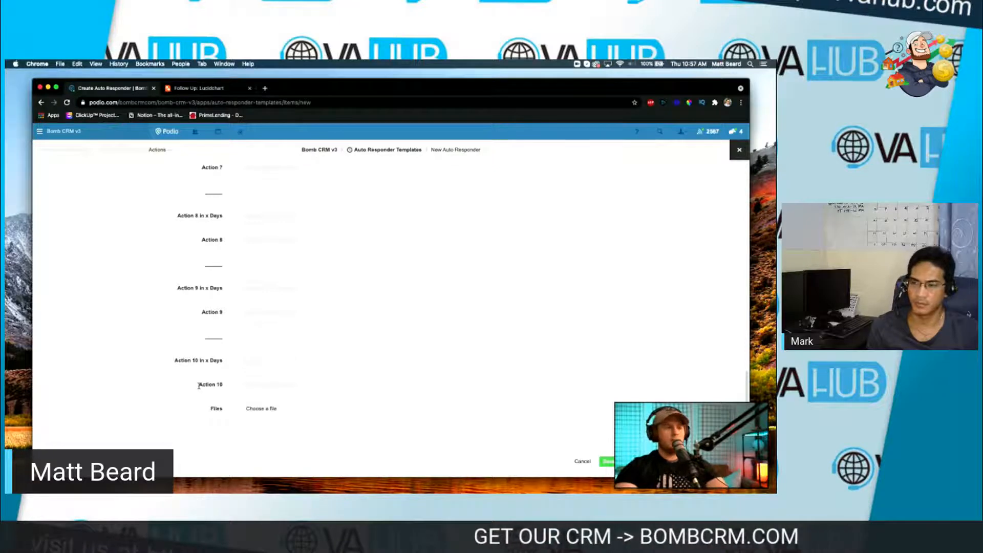
scroll(228, 321, "up", 4)
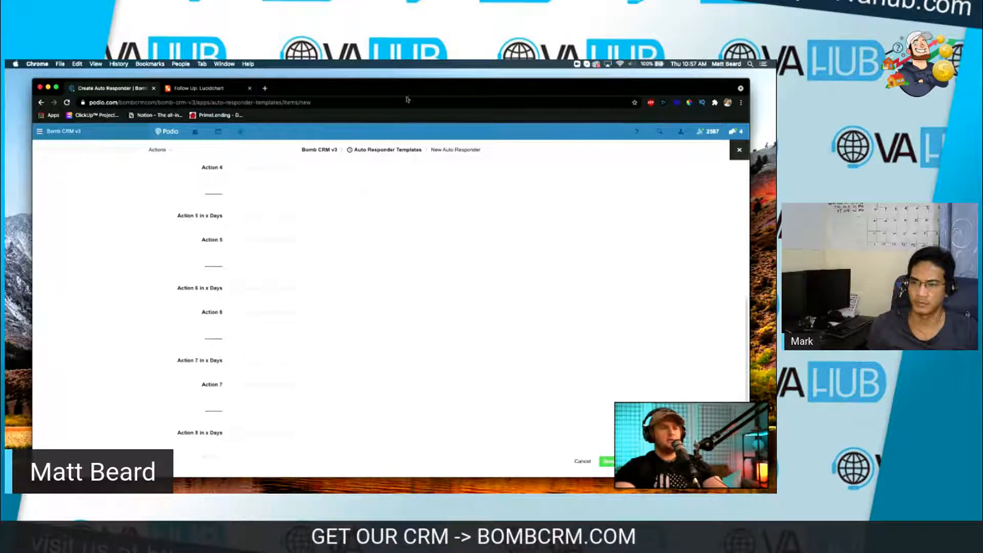
left_click(222, 90)
left_click(120, 88)
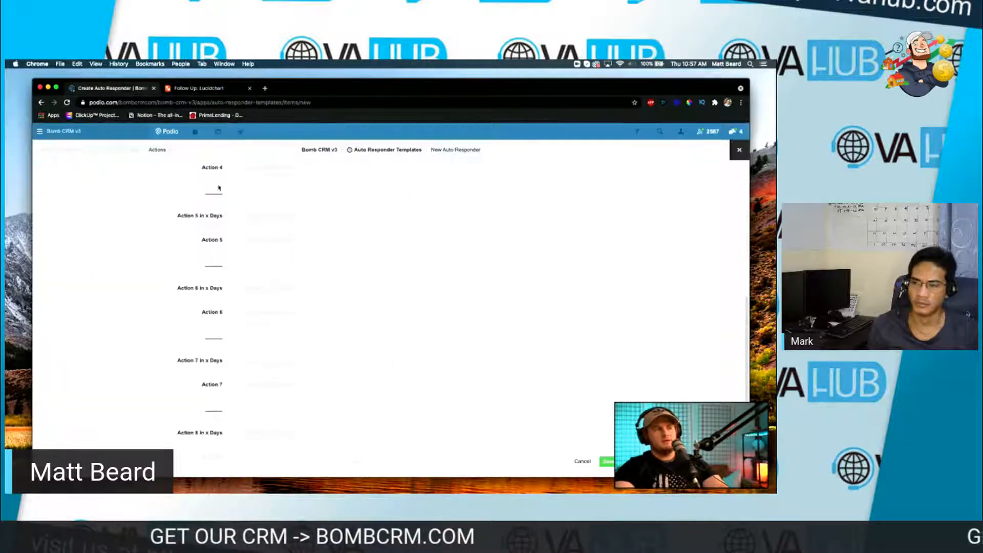
scroll(263, 222, "up", 6)
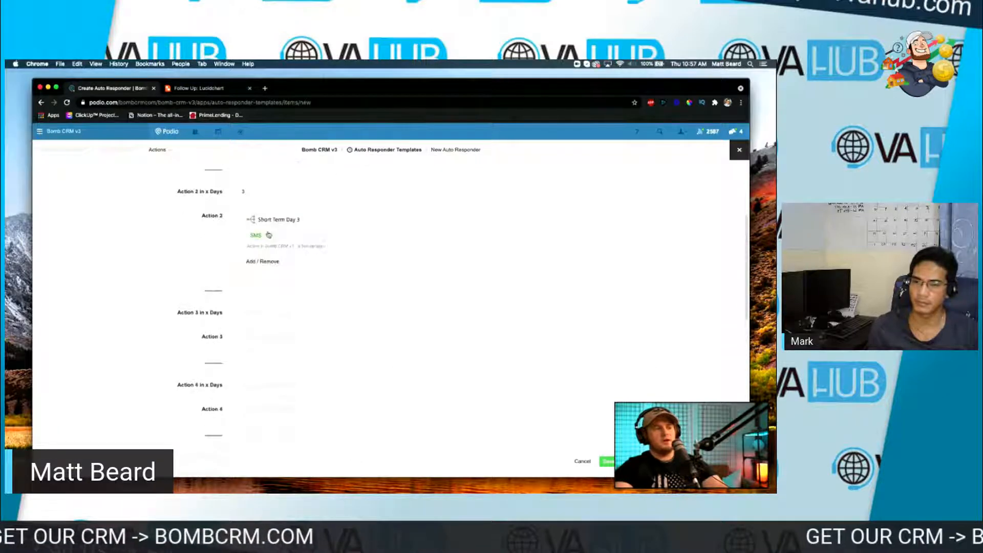
scroll(272, 224, "up", 2)
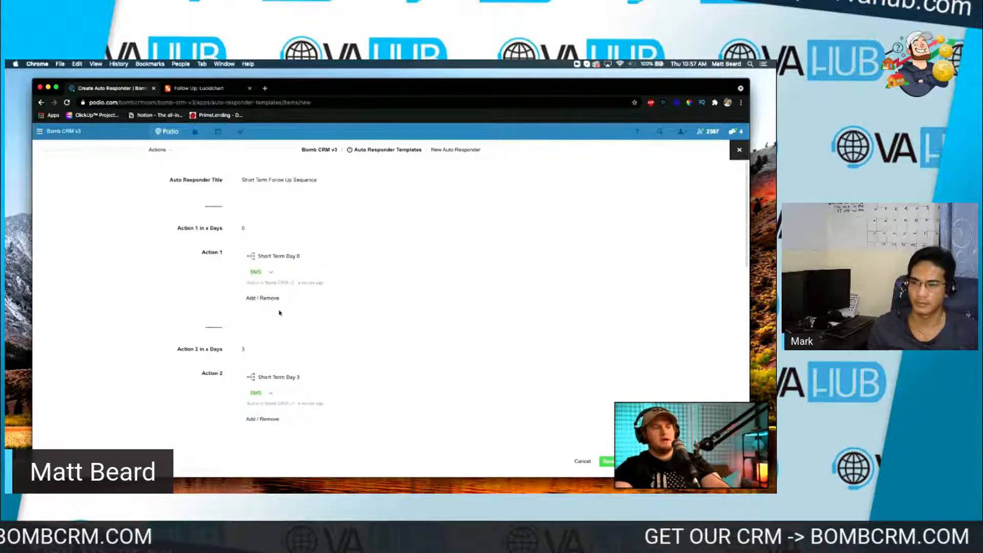
scroll(348, 396, "down", 1)
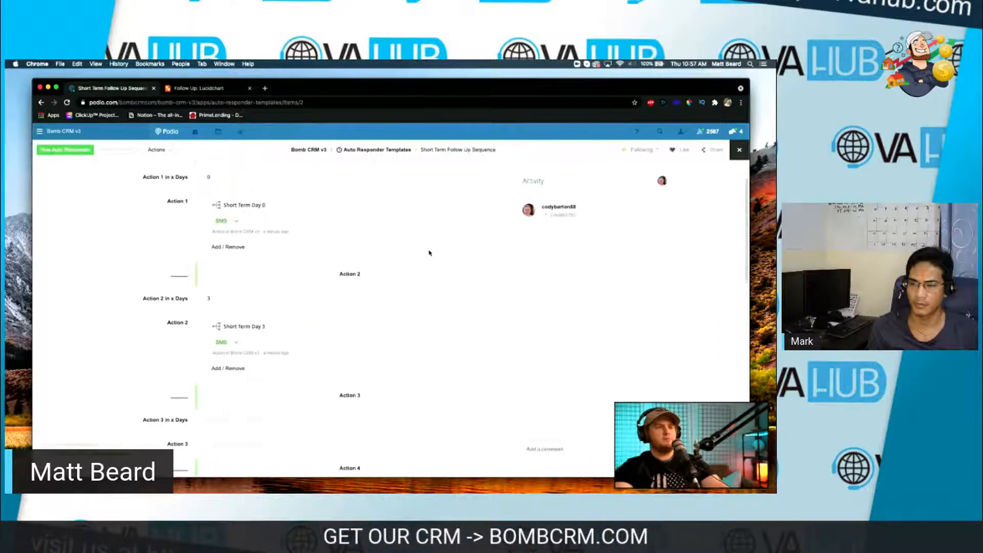
Leave the saved template and open the third lead's record in the Opportunities app
left_click(364, 150)
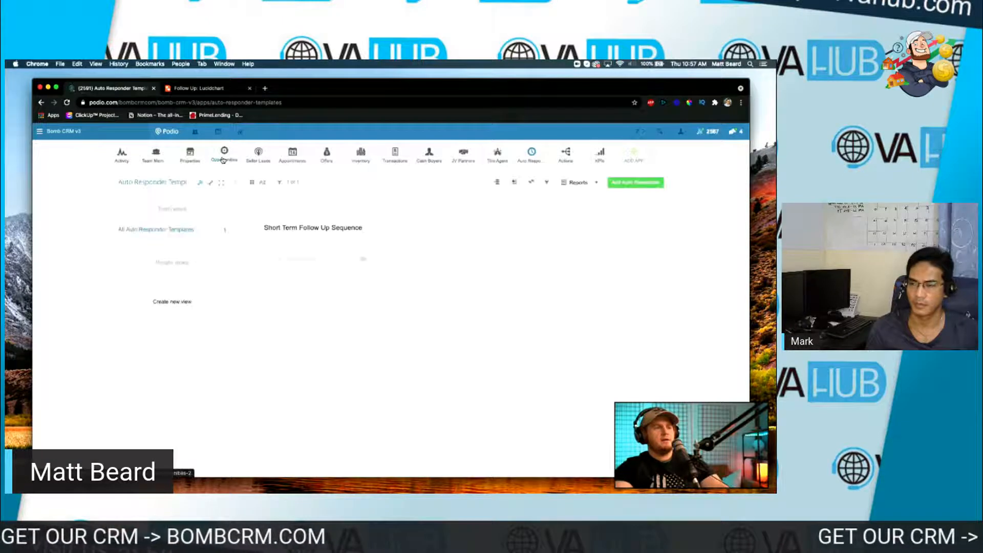
left_click(224, 153)
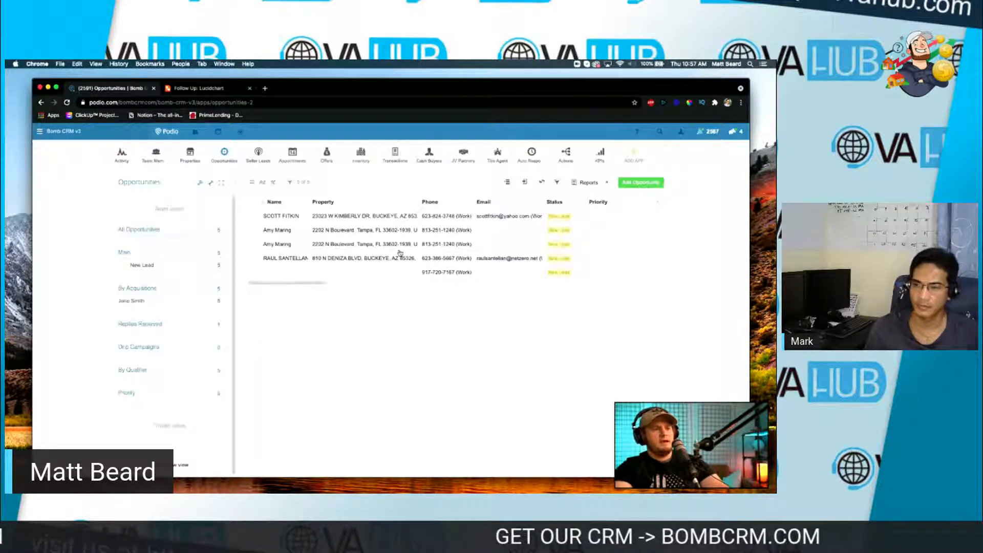
left_click(398, 246)
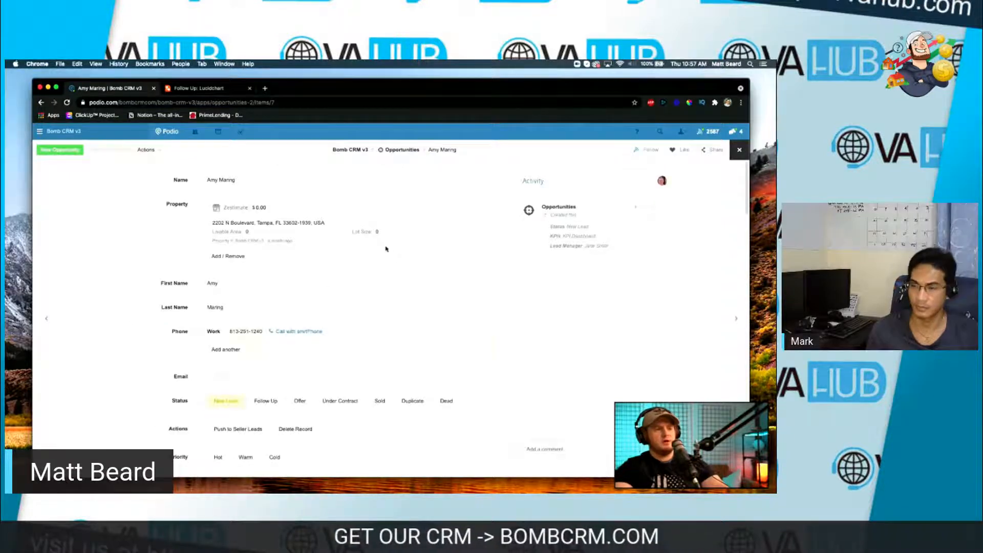
Assign the Short Term Follow Up Sequence as the opportunity's auto responder and start it
scroll(413, 336, "down", 15)
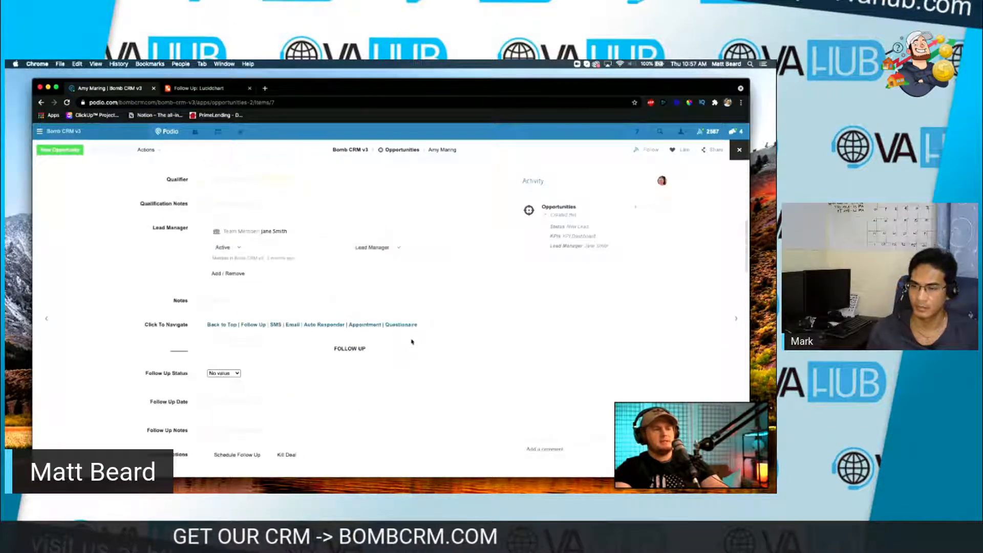
left_click(293, 330)
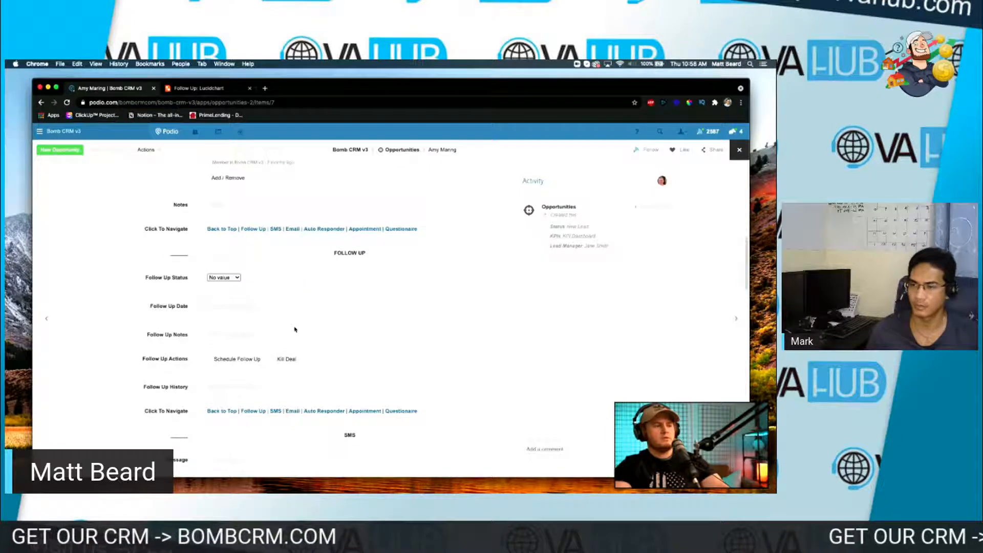
scroll(295, 330, "down", 20)
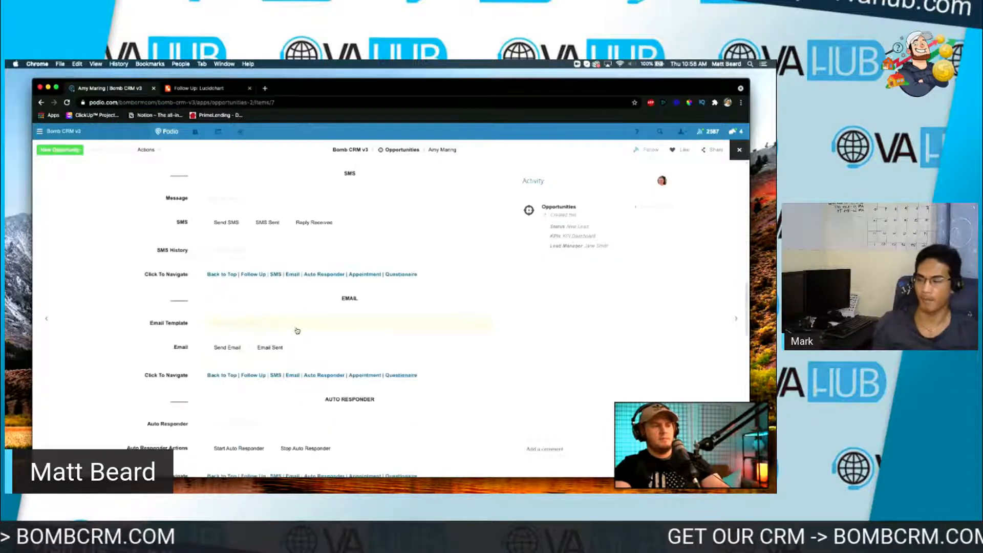
scroll(295, 330, "up", 6)
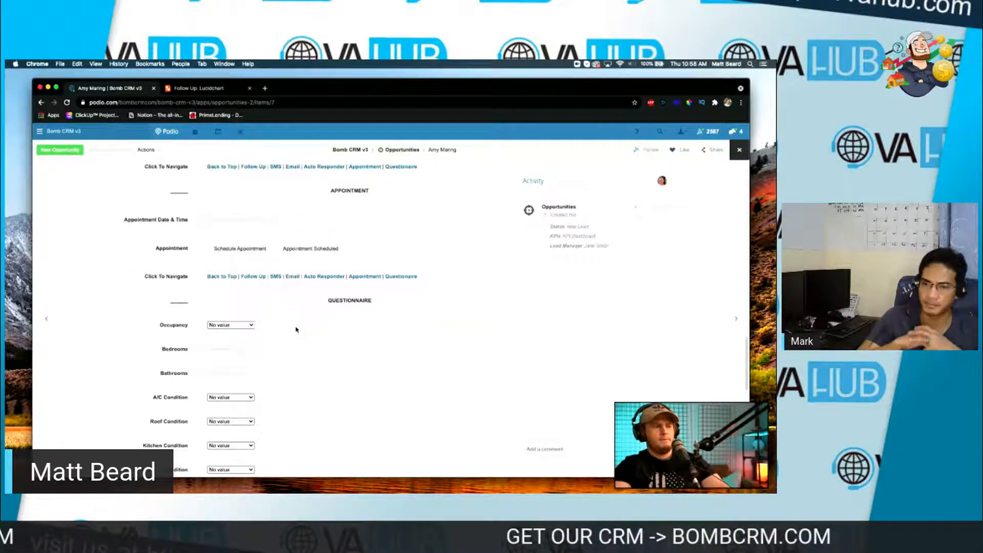
left_click(266, 202)
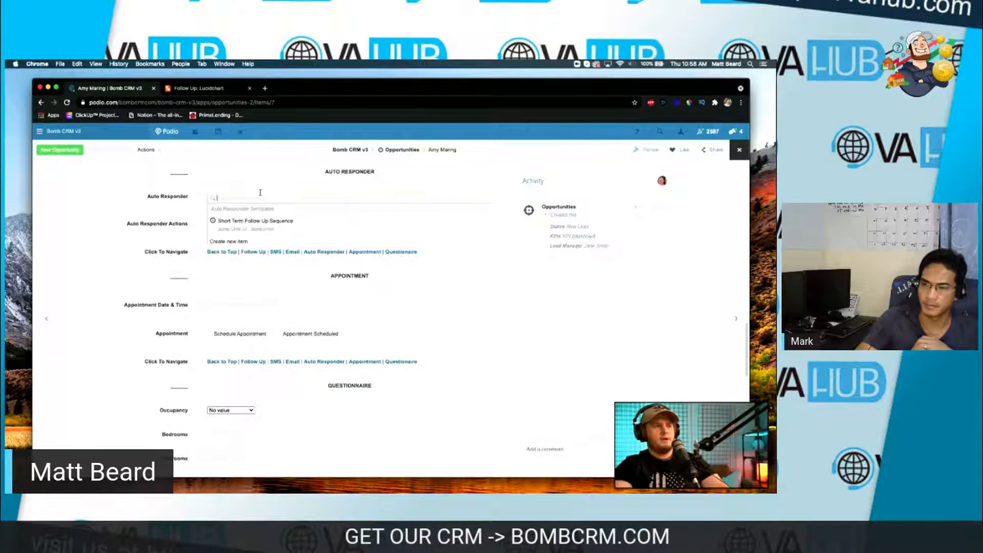
left_click(253, 222)
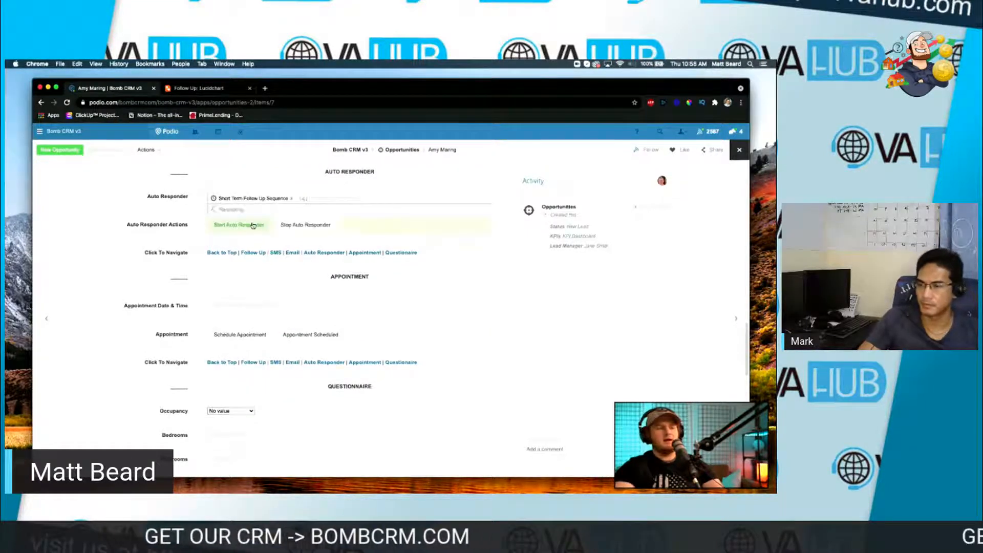
left_click(193, 219)
left_click(242, 255)
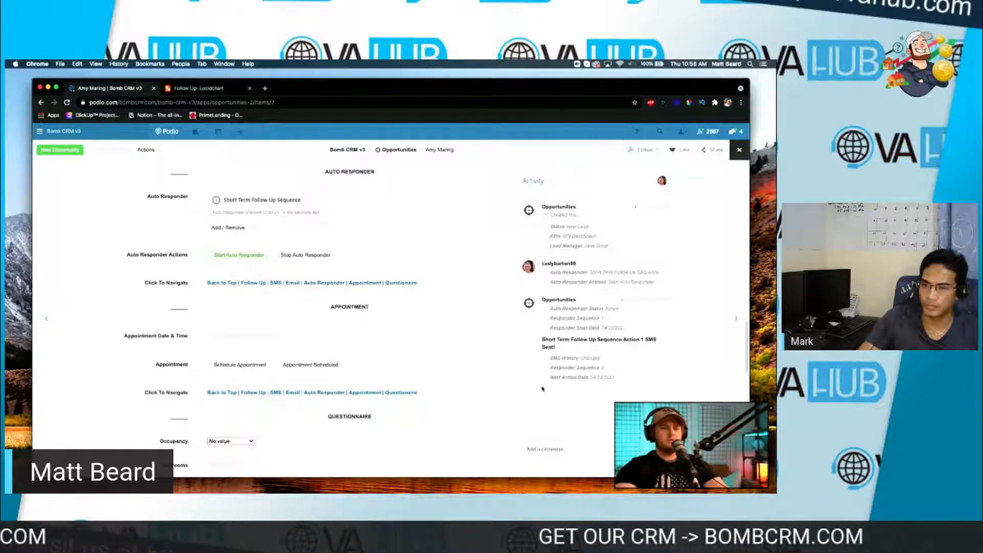
Review the record's start and stop auto responder options and its activity log, and return to the Opportunities list
scroll(341, 324, "down", 2)
scroll(336, 335, "up", 3)
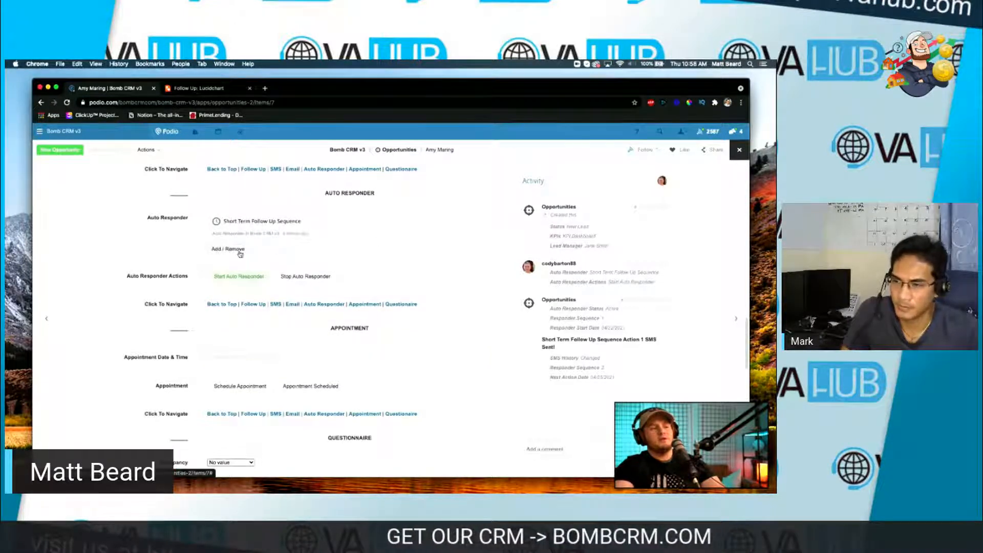
left_click(306, 276)
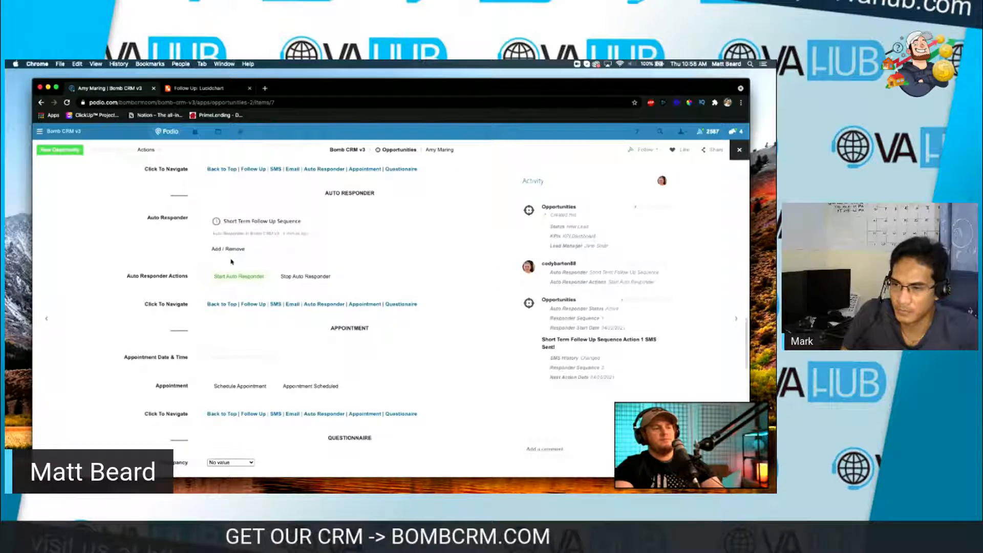
left_click(257, 276)
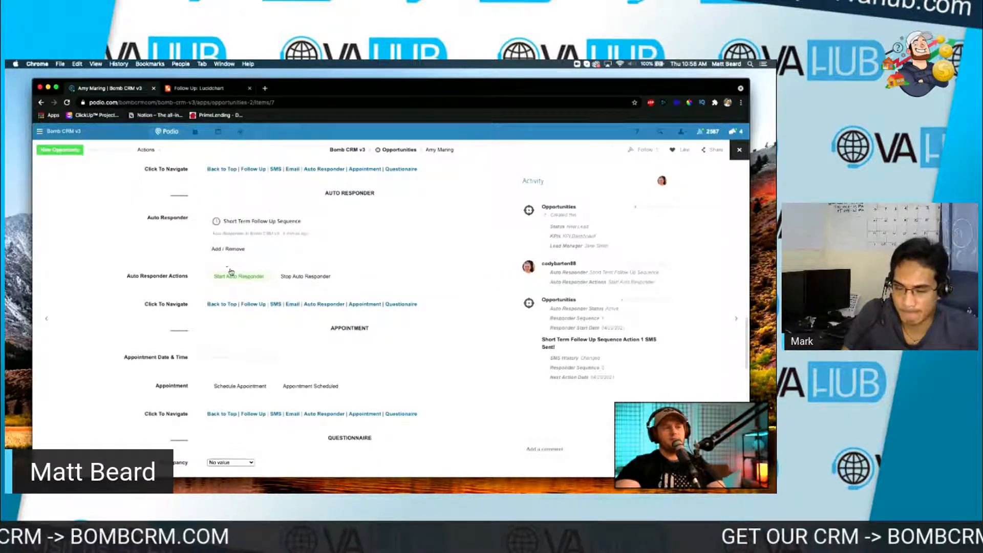
left_click(398, 150)
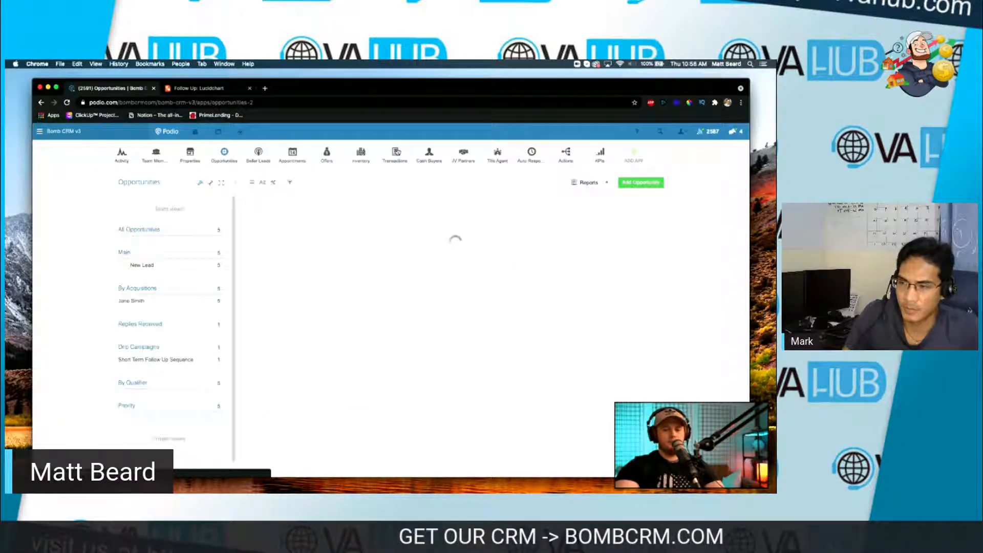